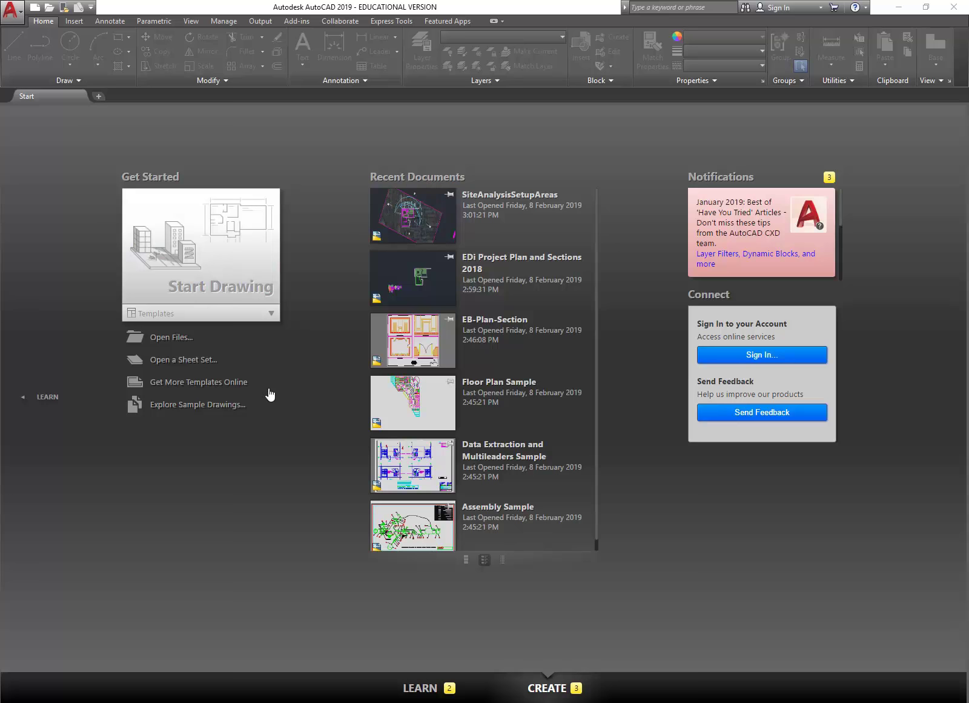
Show the Start page's drawing templates list, including acadiso.dwt and the sheet-set templates
mouse_move(169, 700)
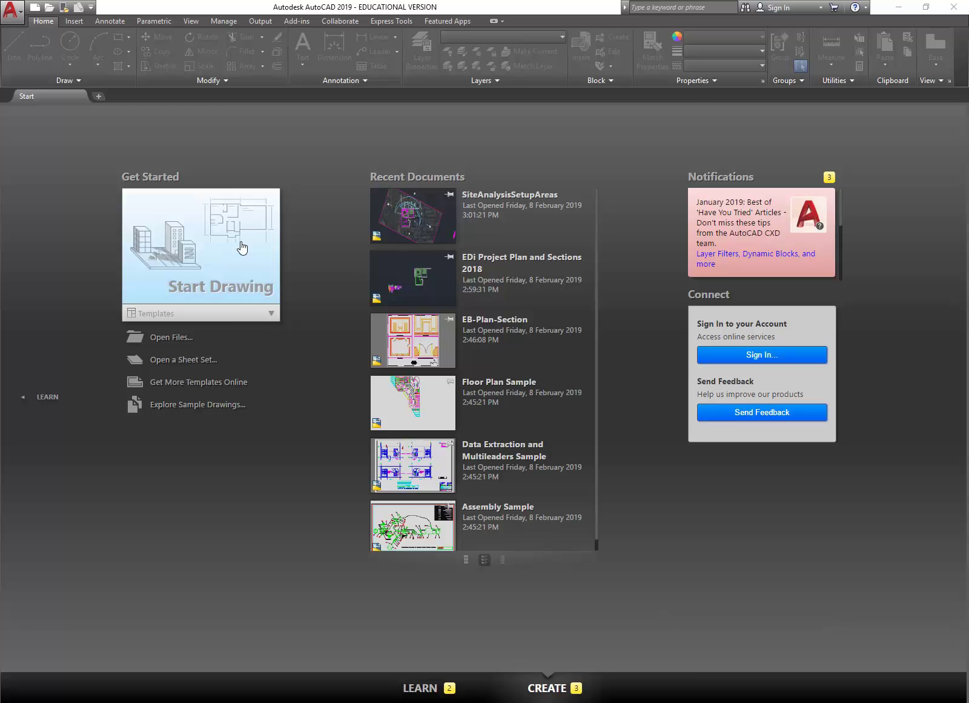
click(270, 314)
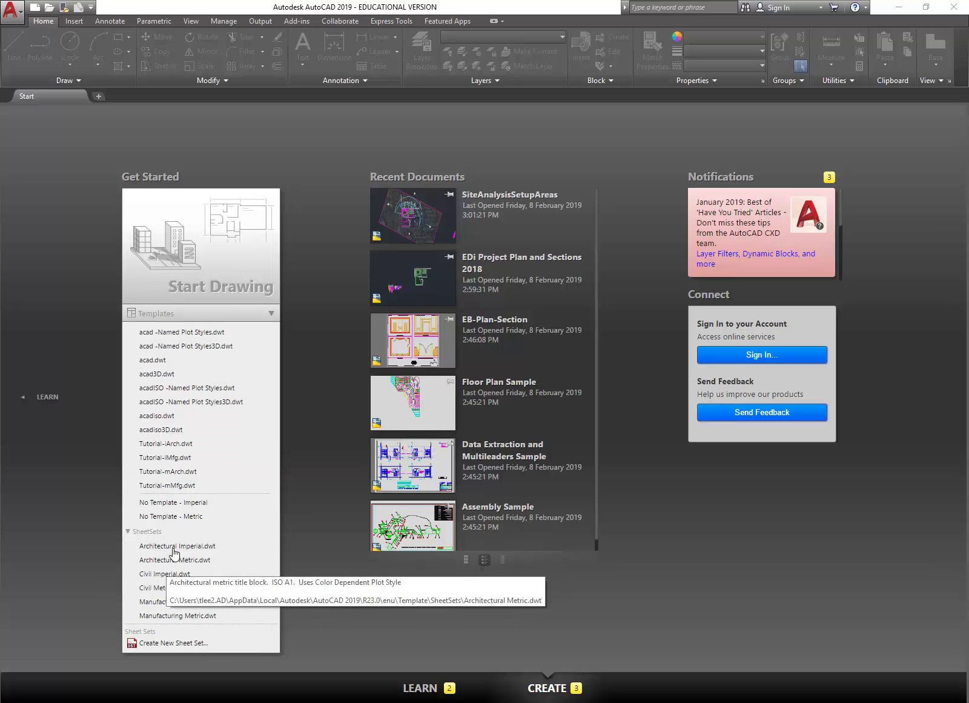
Start a new blank drawing, Drawing2, from the acadiso.dwt template
click(159, 415)
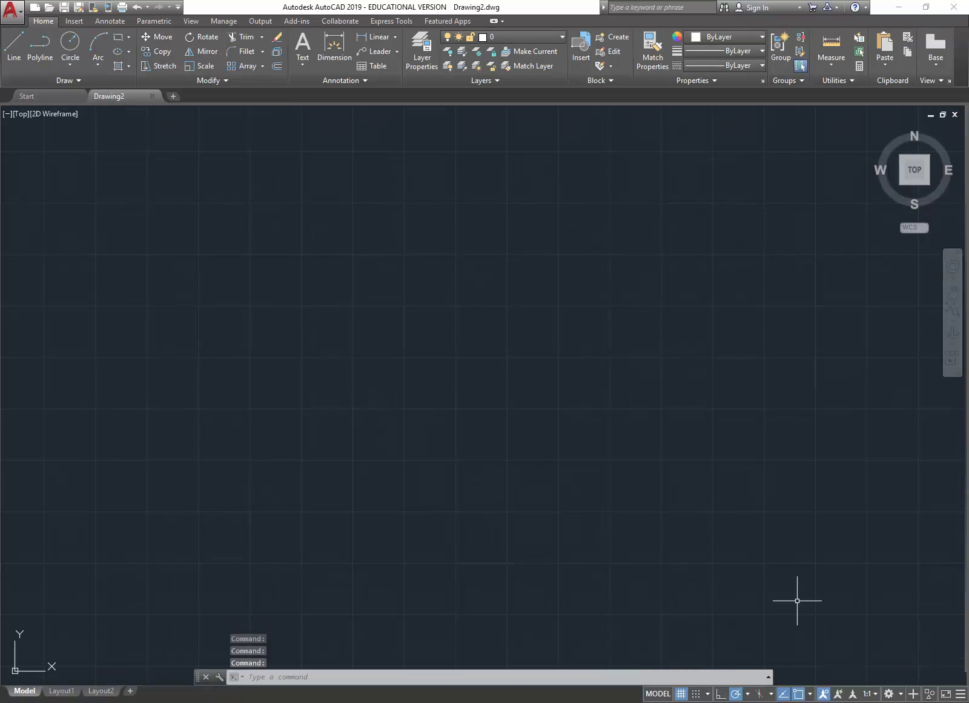
Check the annotation scale list and leave the scale at 1:1
click(874, 694)
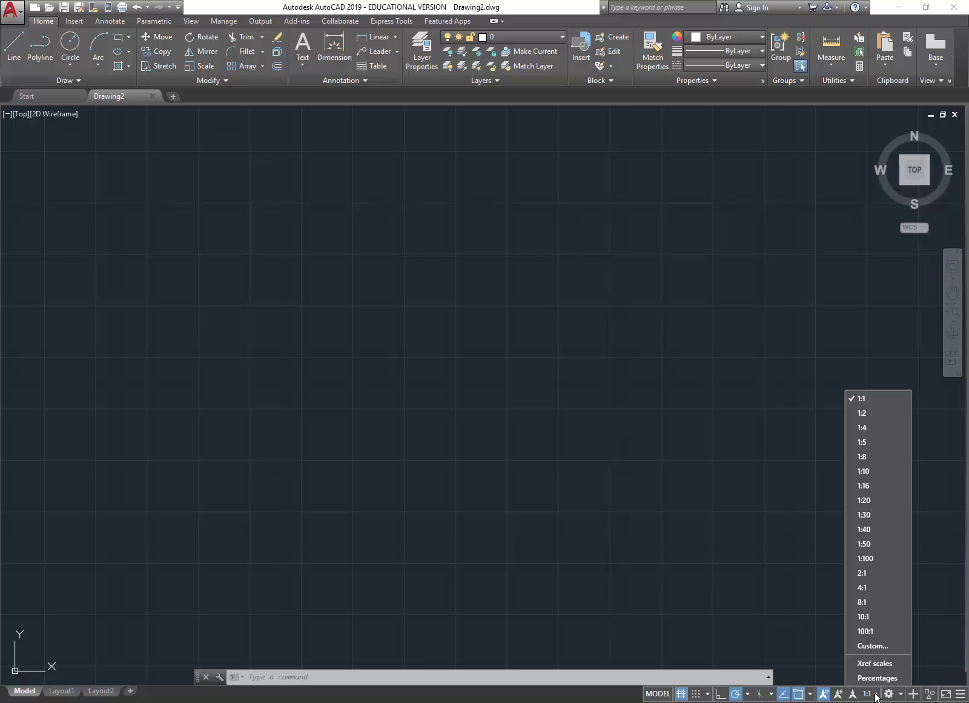
click(876, 698)
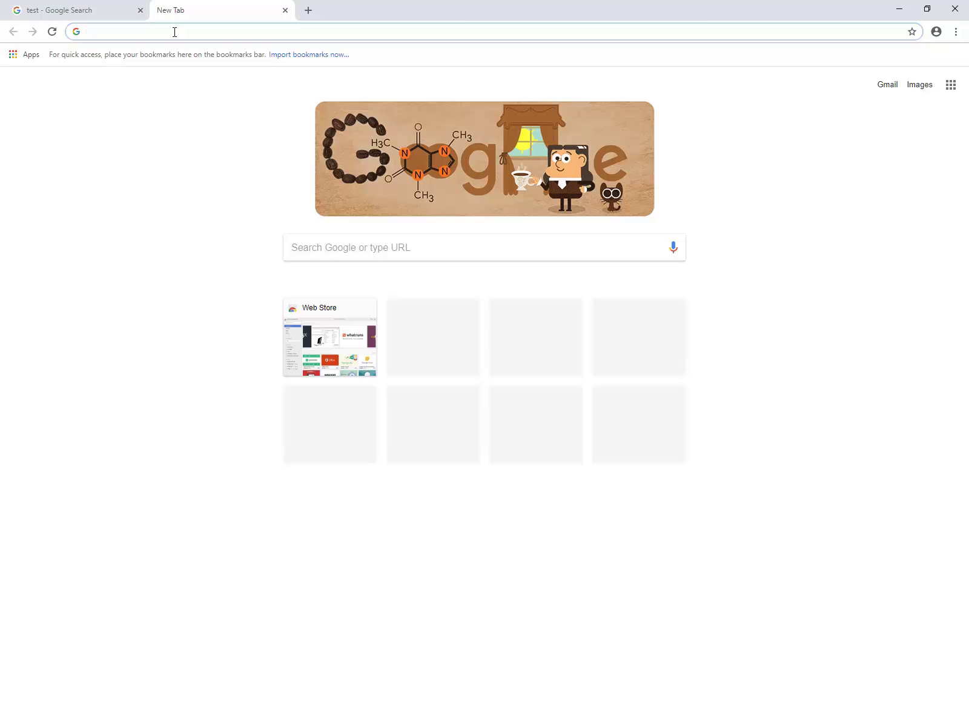
Search Google for 'enmore design centre'
text(enmore)
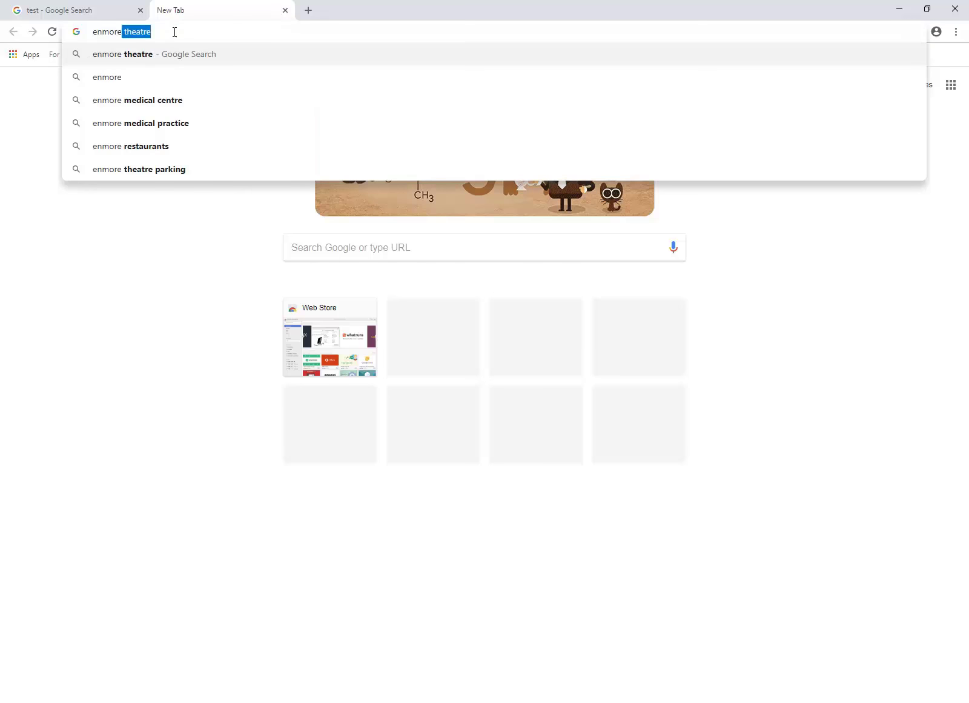
text( design centre)
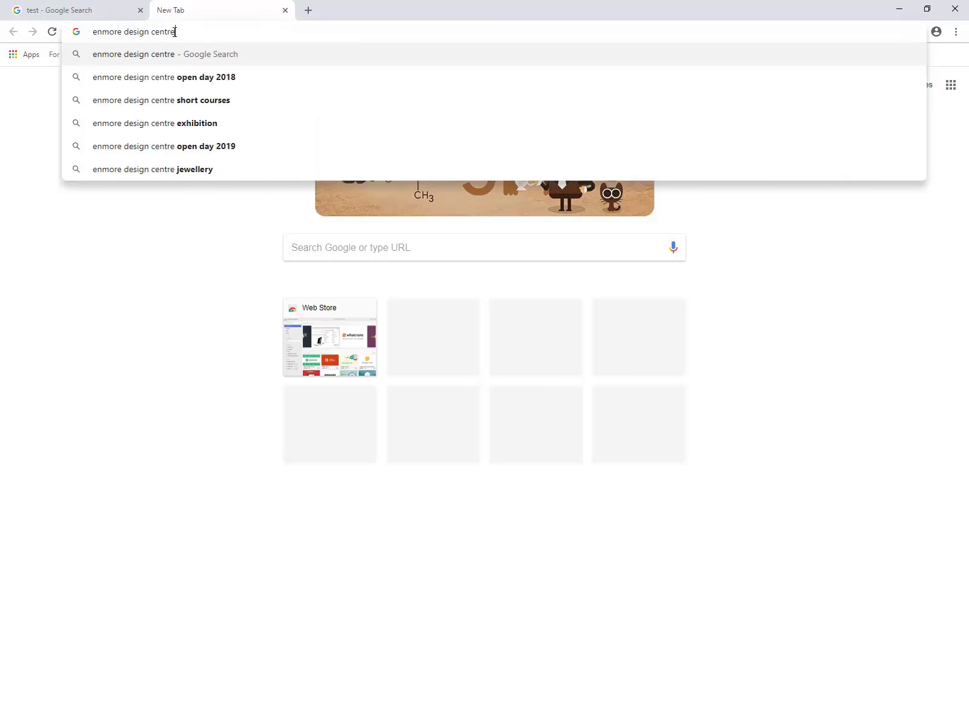
key(Return)
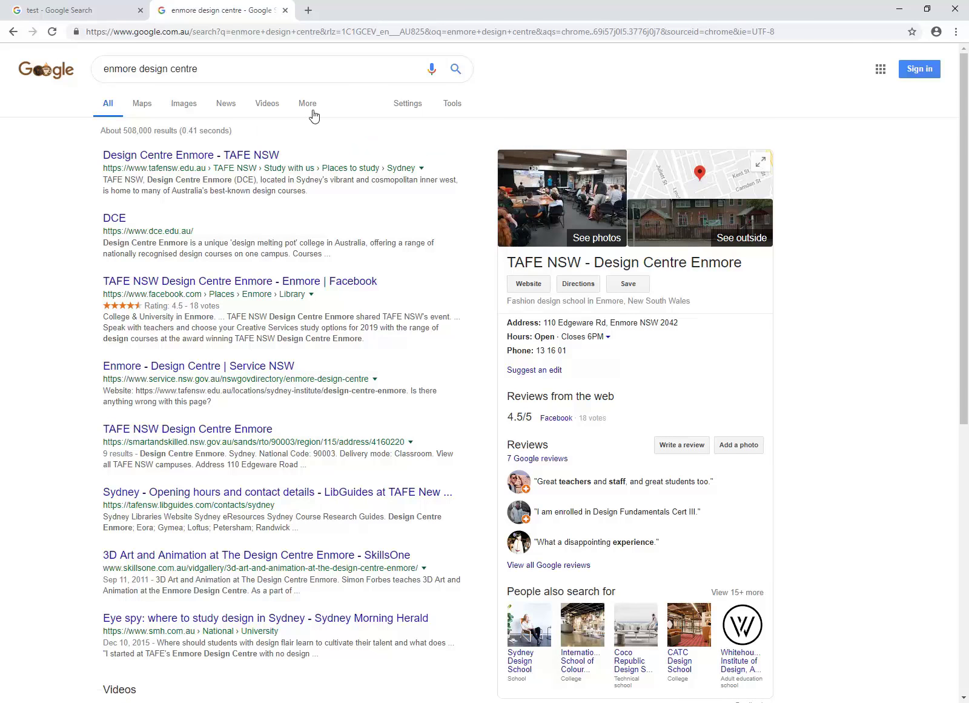
Show the Design Centre Enmore on Google Maps, zoomed and framed on the campus
click(142, 109)
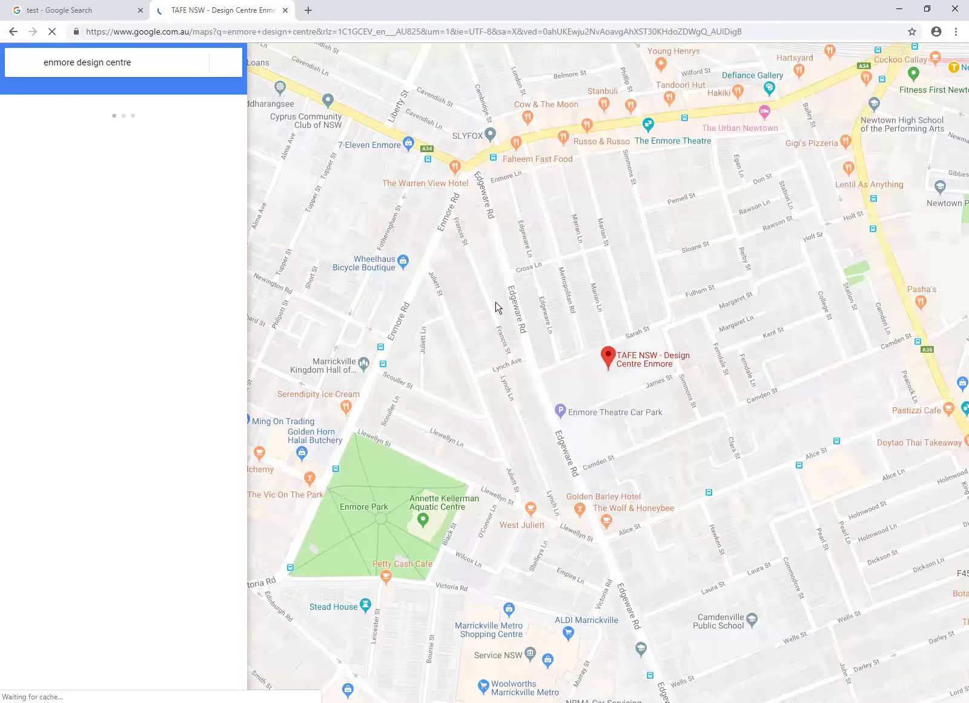
scroll(648, 421, up, 1)
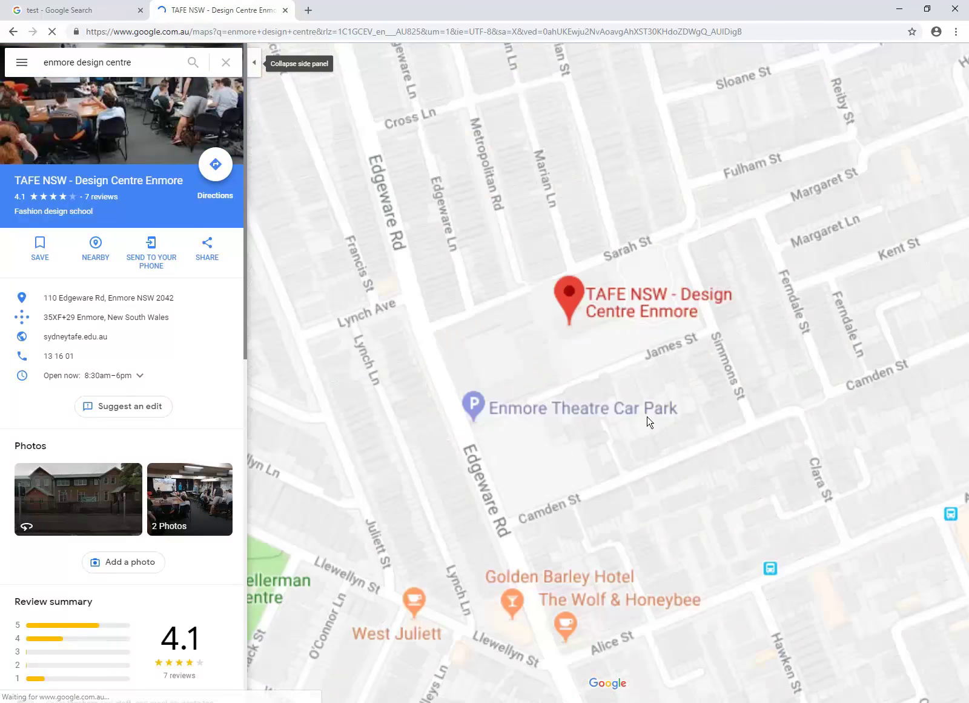
scroll(521, 375, up, 1)
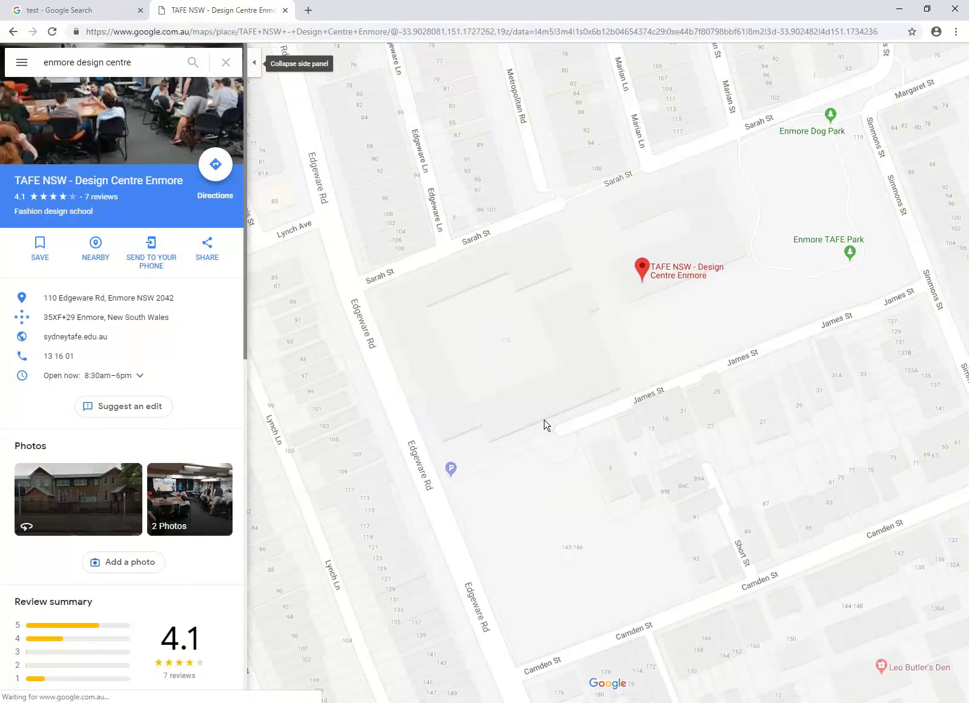
mouse_move(571, 386)
mouse_down()
mouse_move(492, 361)
mouse_move(478, 340)
mouse_move(477, 357)
mouse_up()
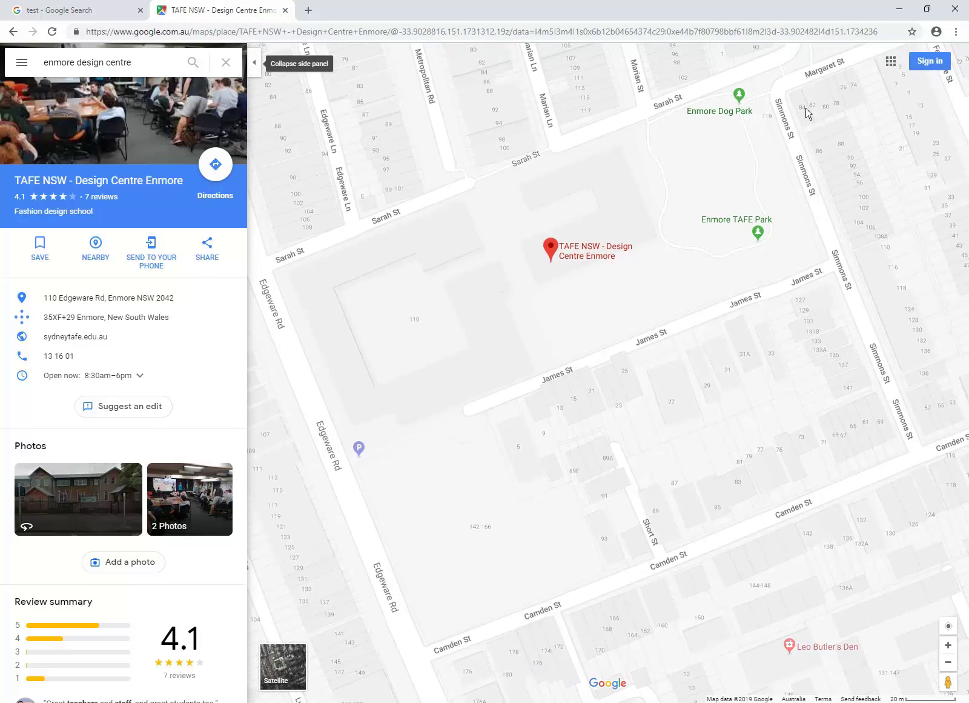
scroll(400, 430, down, 1)
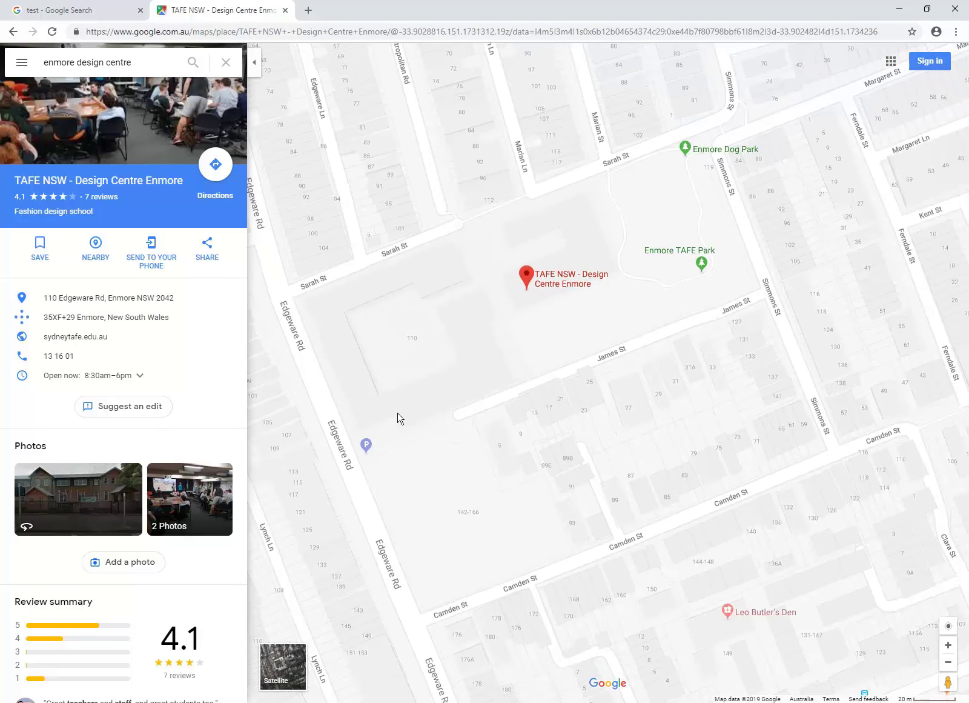
scroll(424, 394, down, 1)
drag(405, 380, 479, 378)
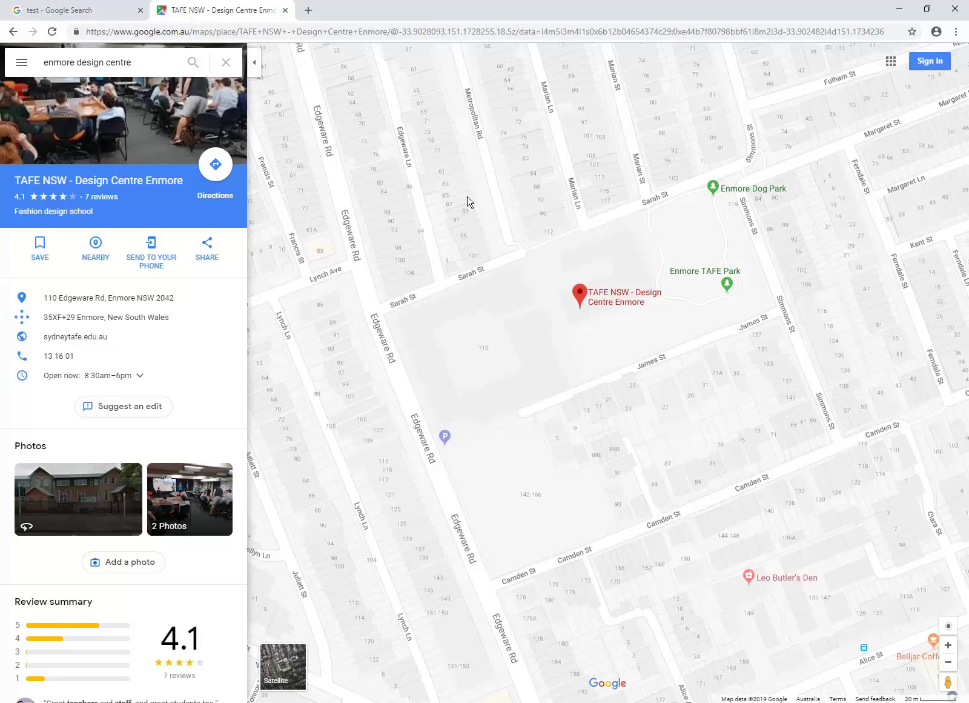
Switch to full-width satellite imagery centred on the campus
click(279, 656)
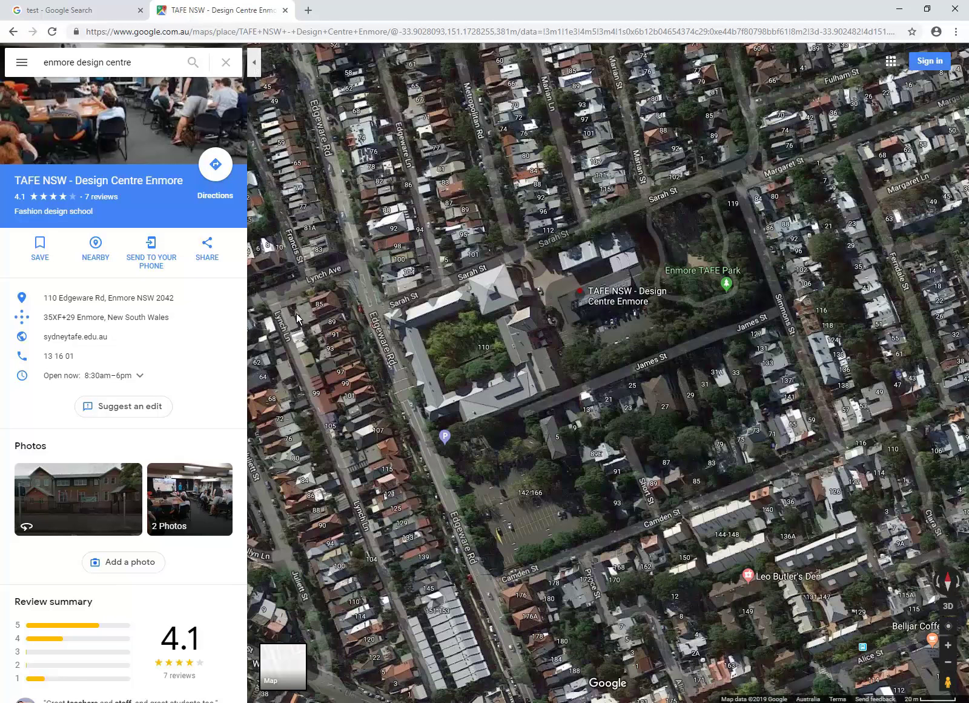
click(254, 69)
drag(391, 413, 148, 408)
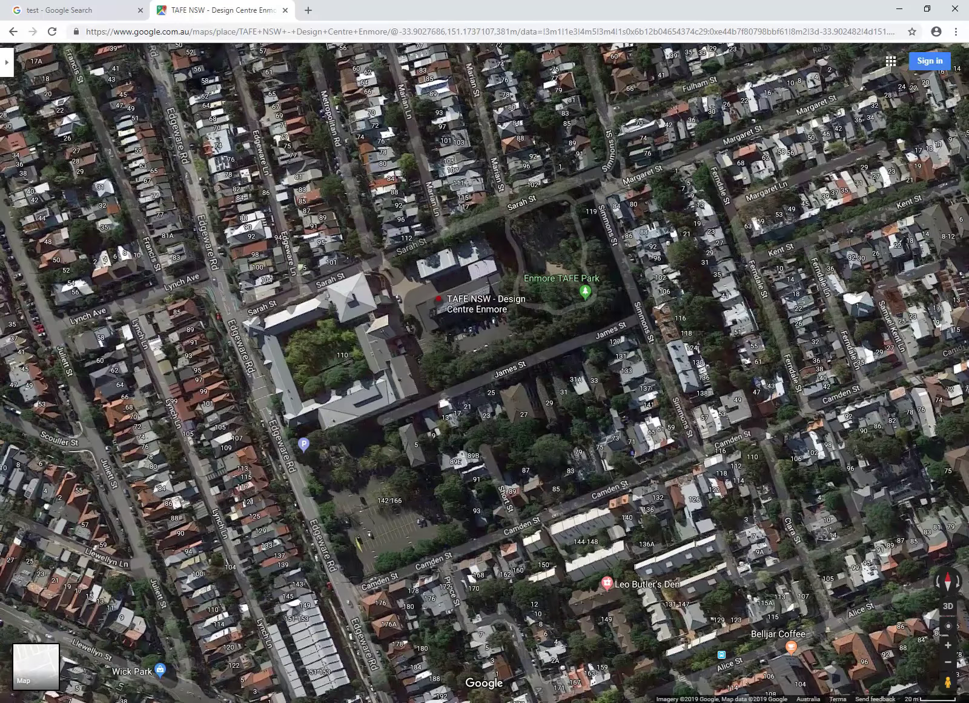
Launch Snipping Tool and outline a new snip over the entire satellite map
key(super)
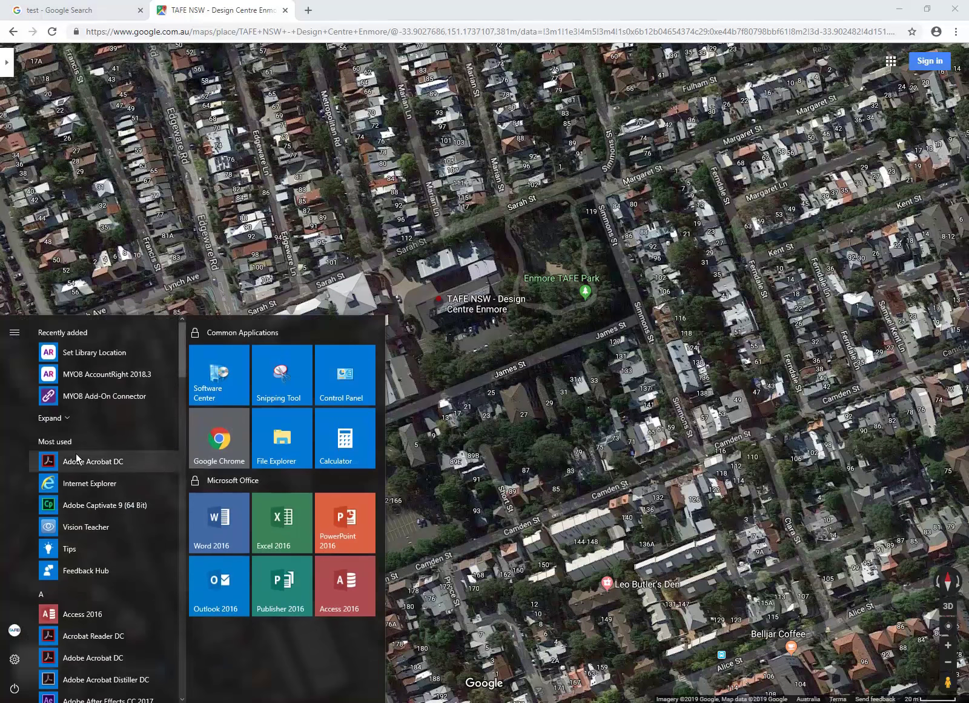
text(sn)
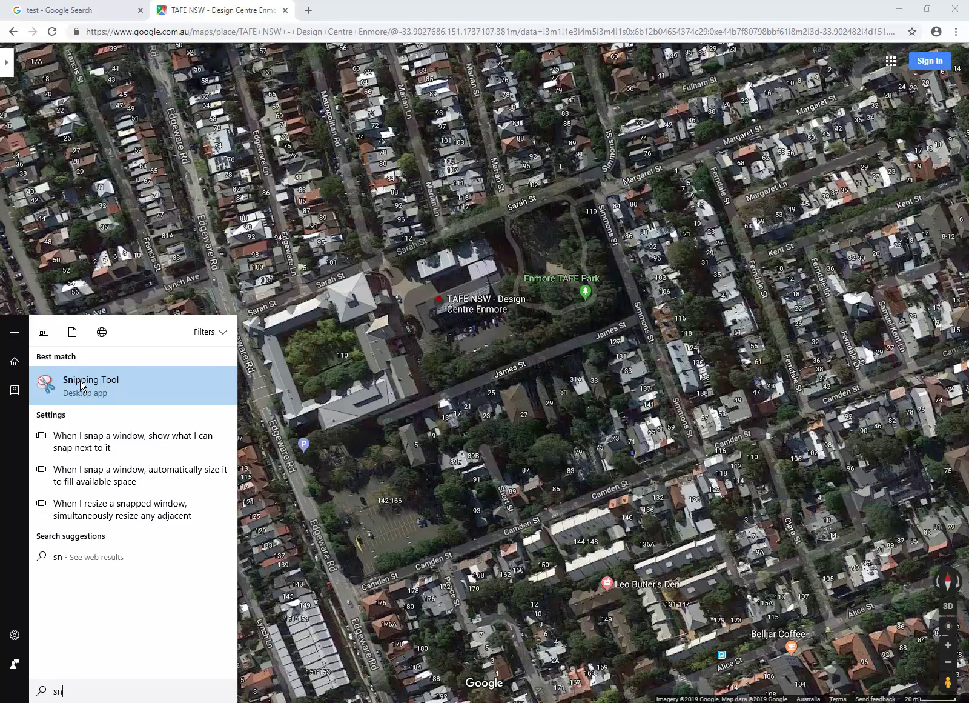
click(97, 391)
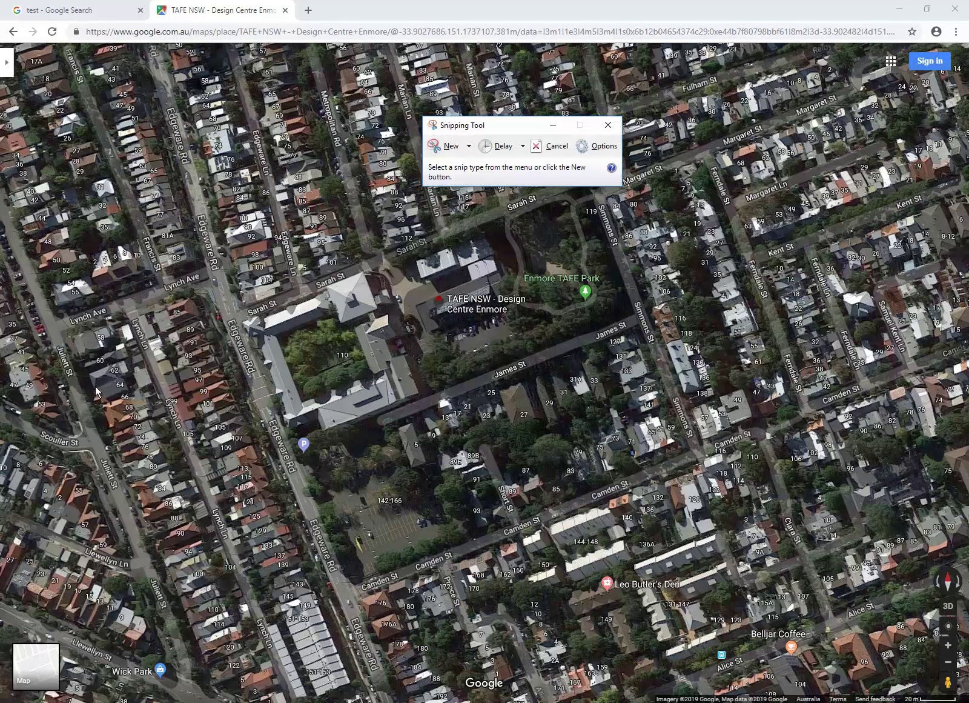
click(441, 147)
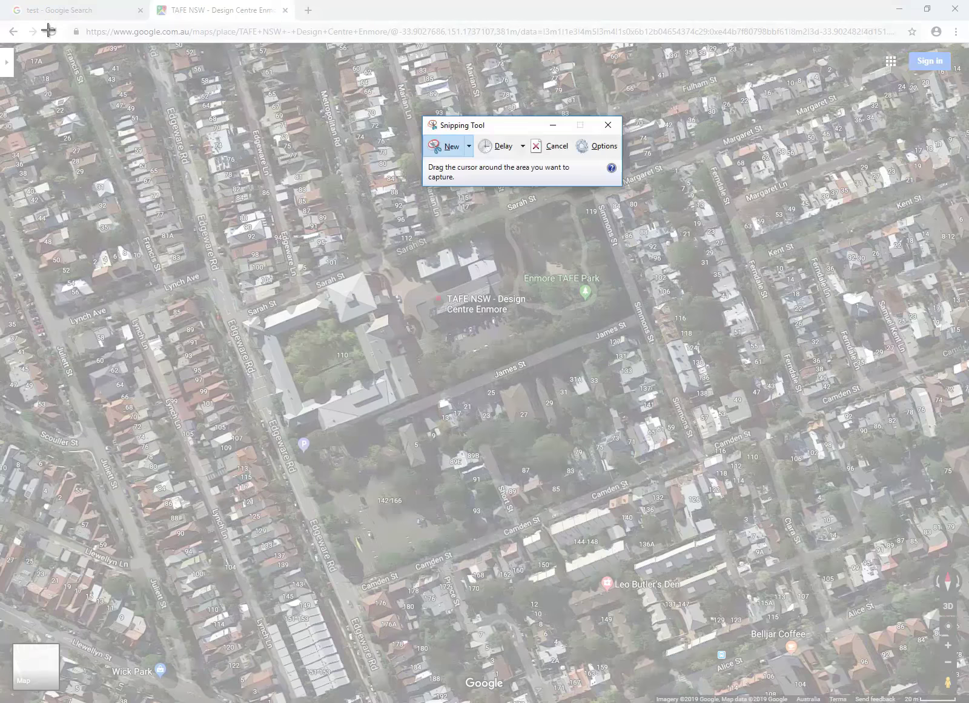
drag(1, 44, 967, 702)
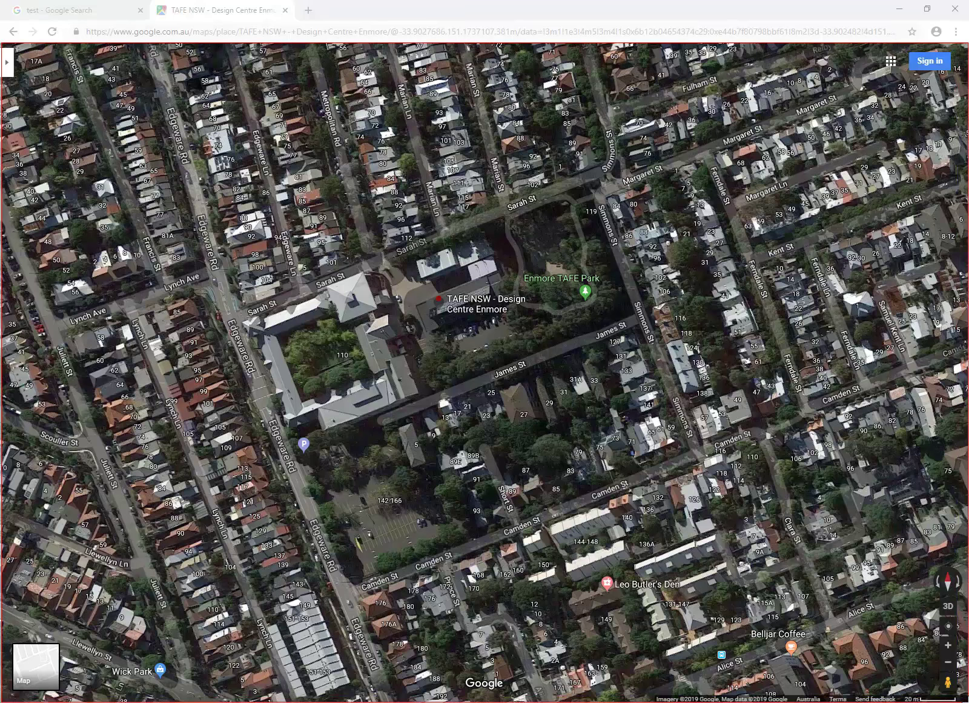
Finish the map snip and open Save As in the Construction 2 folder
drag(967, 701, 967, 702)
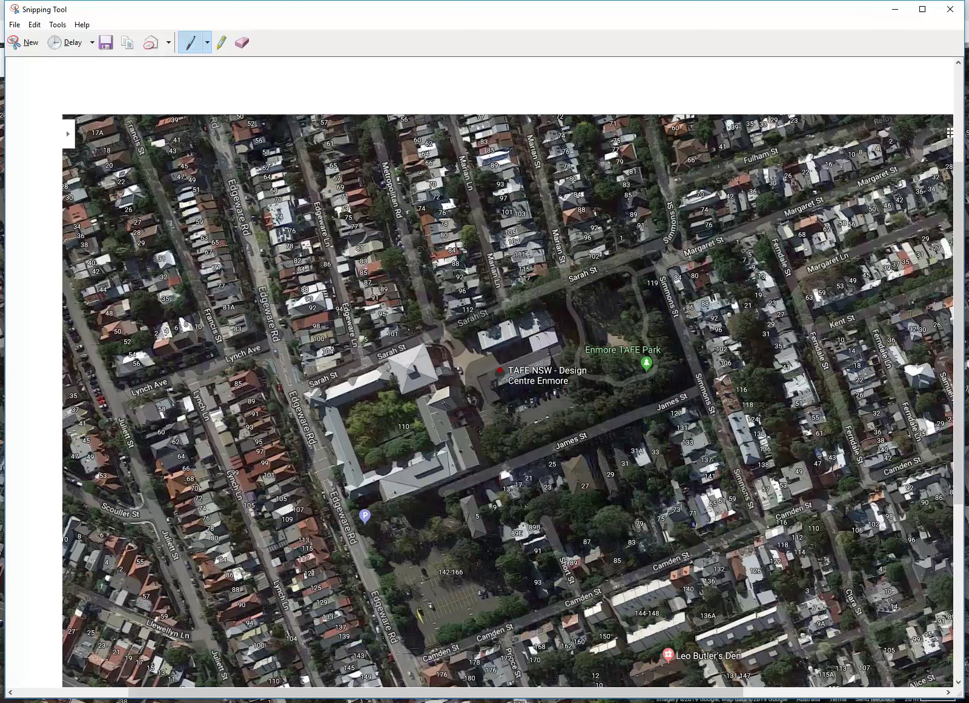
click(14, 24)
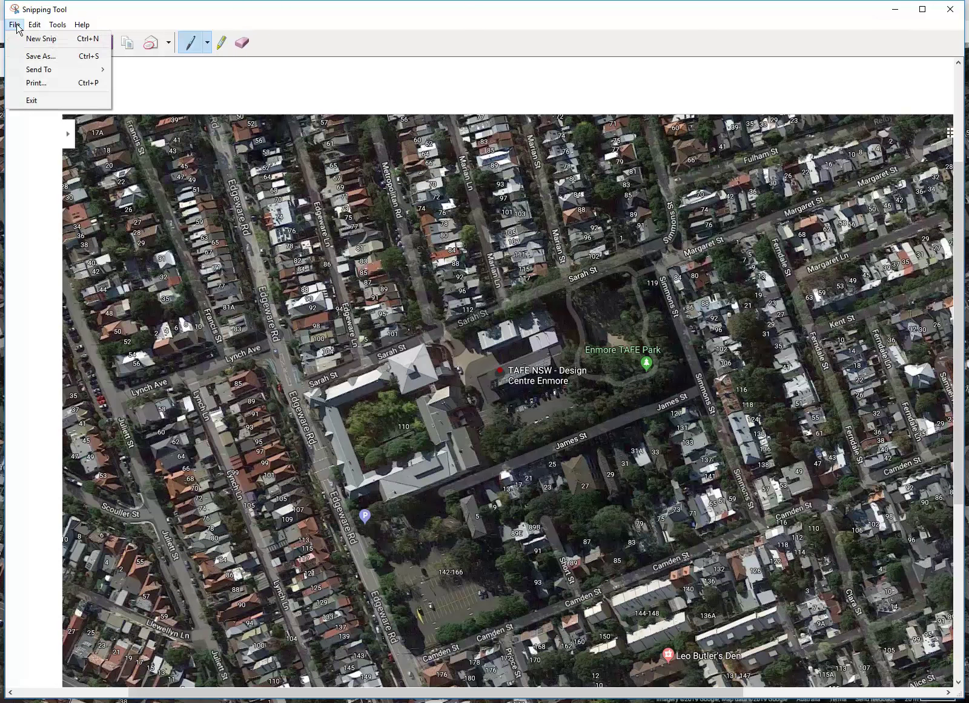
click(41, 56)
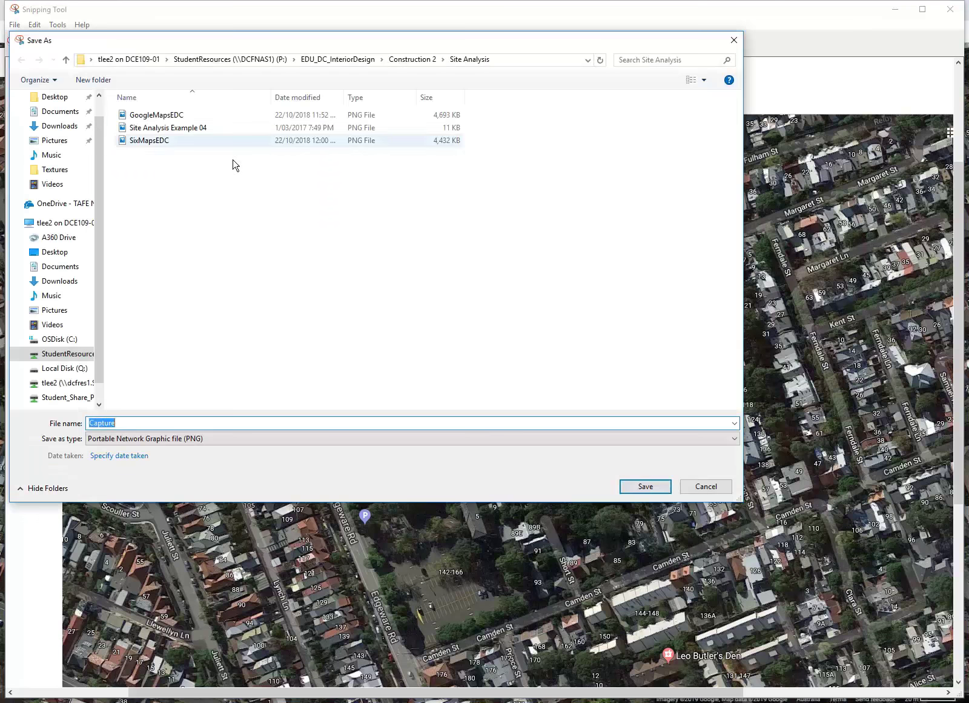
click(325, 225)
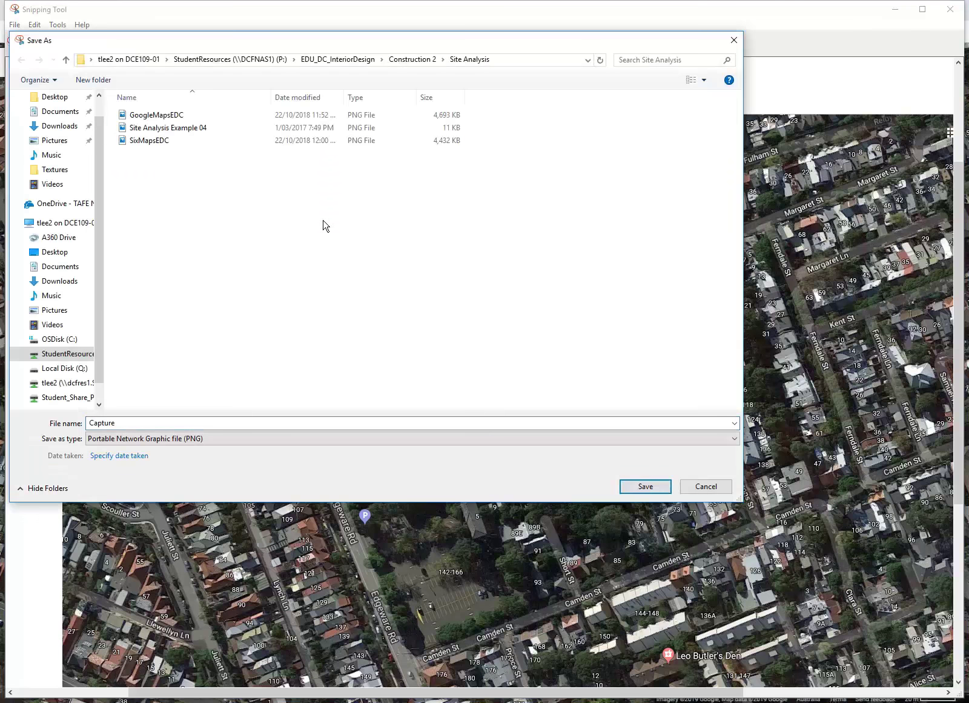
click(412, 61)
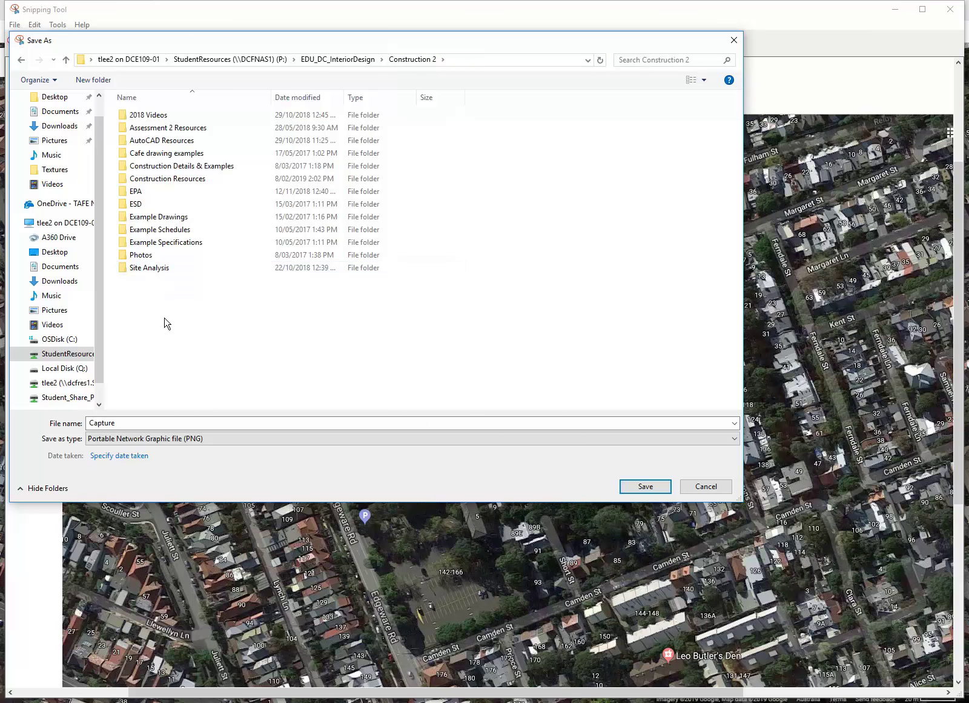
Create and open a new 'Site Images' folder, then start naming the file 'EDC'
right_click(165, 319)
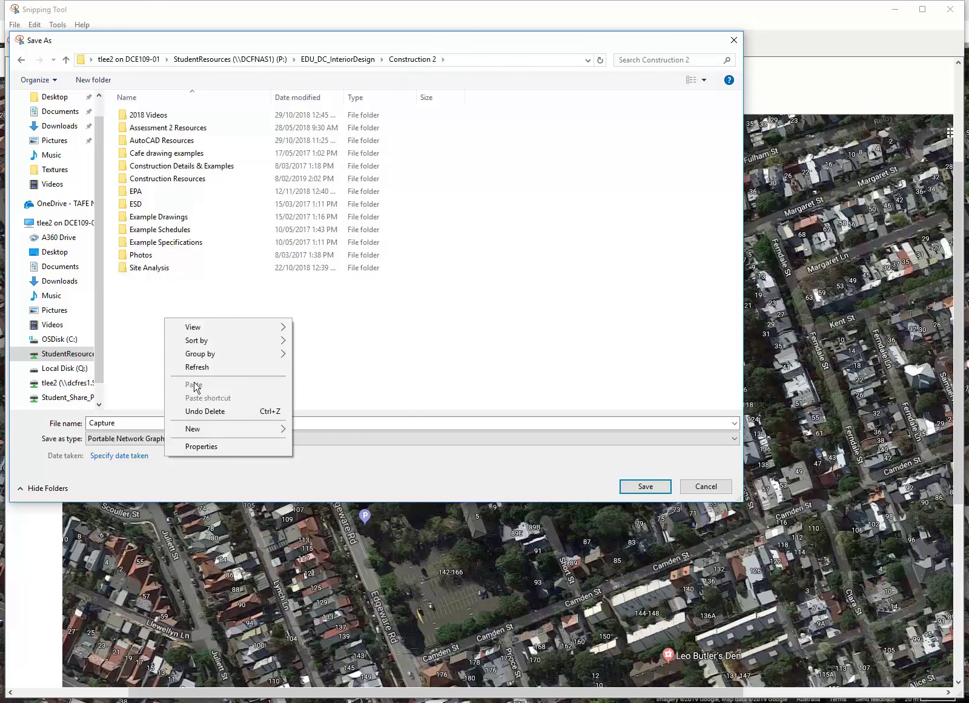
mouse_move(199, 429)
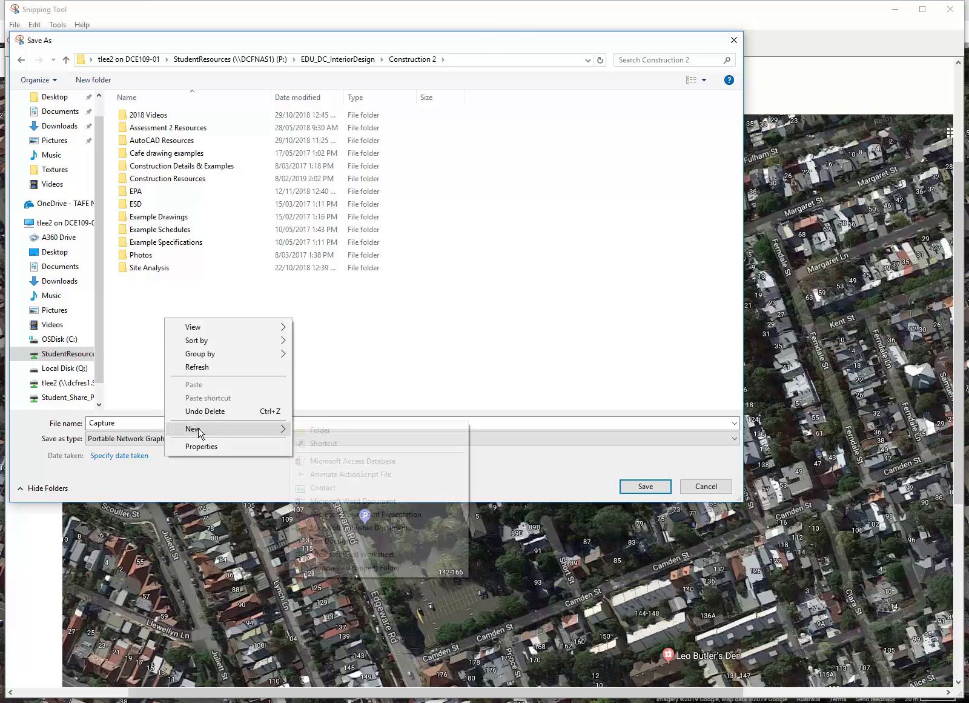
click(318, 430)
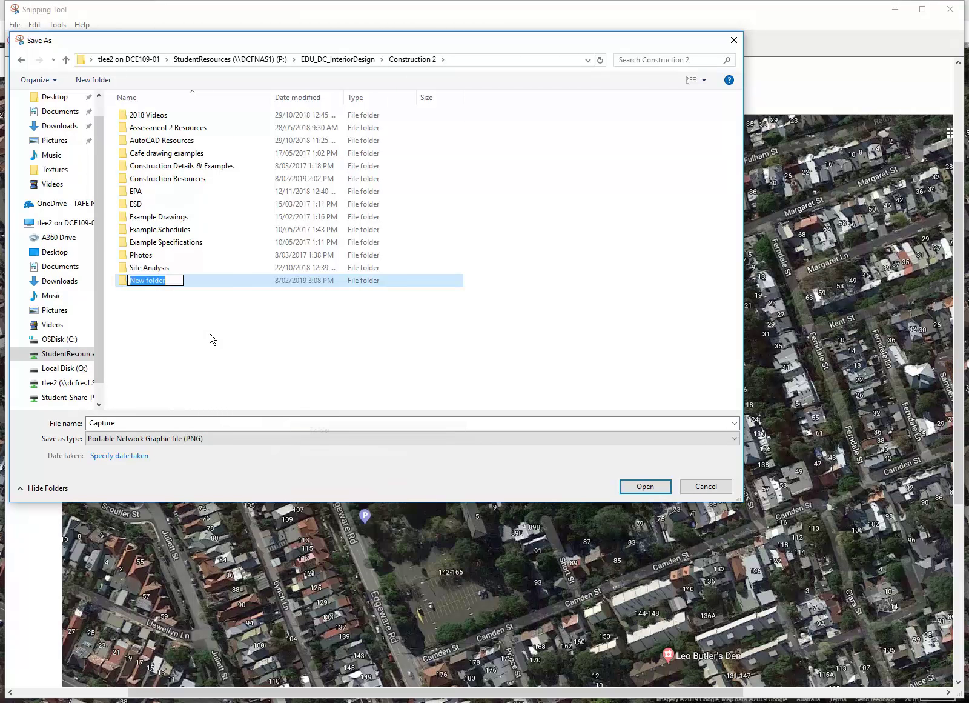
text(Site )
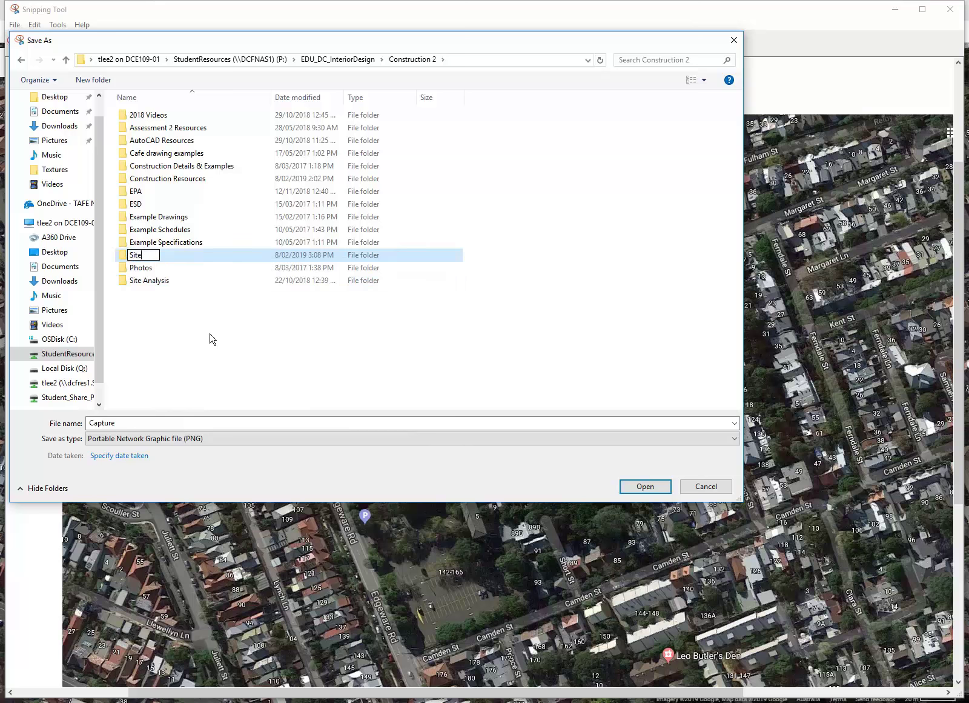
text(Images)
key(Return)
key(Return)
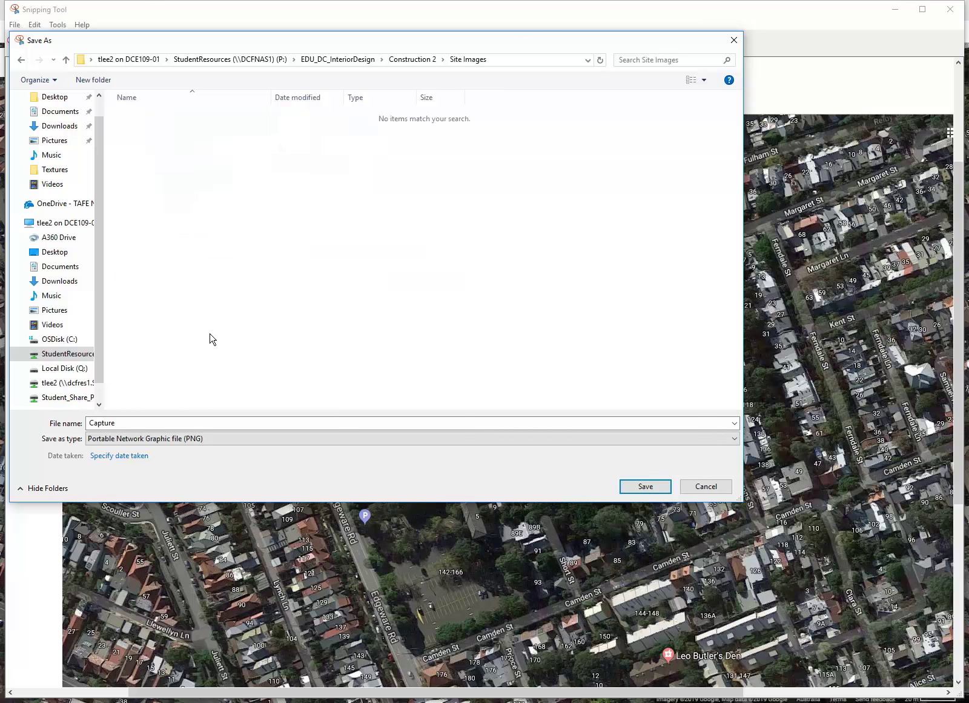
double_click(160, 423)
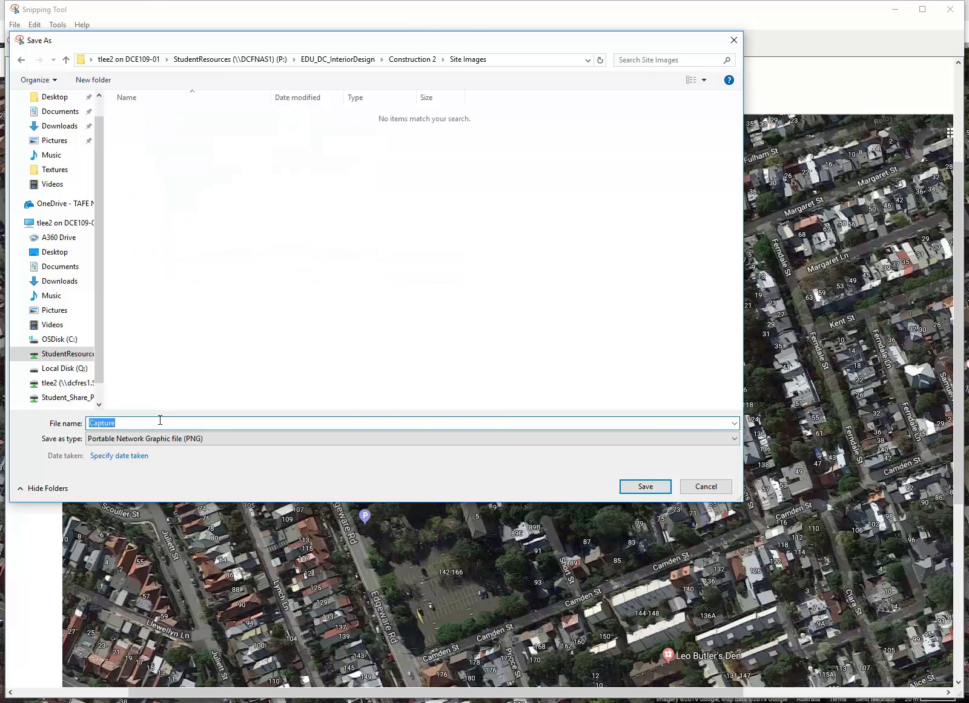
text(EDC)
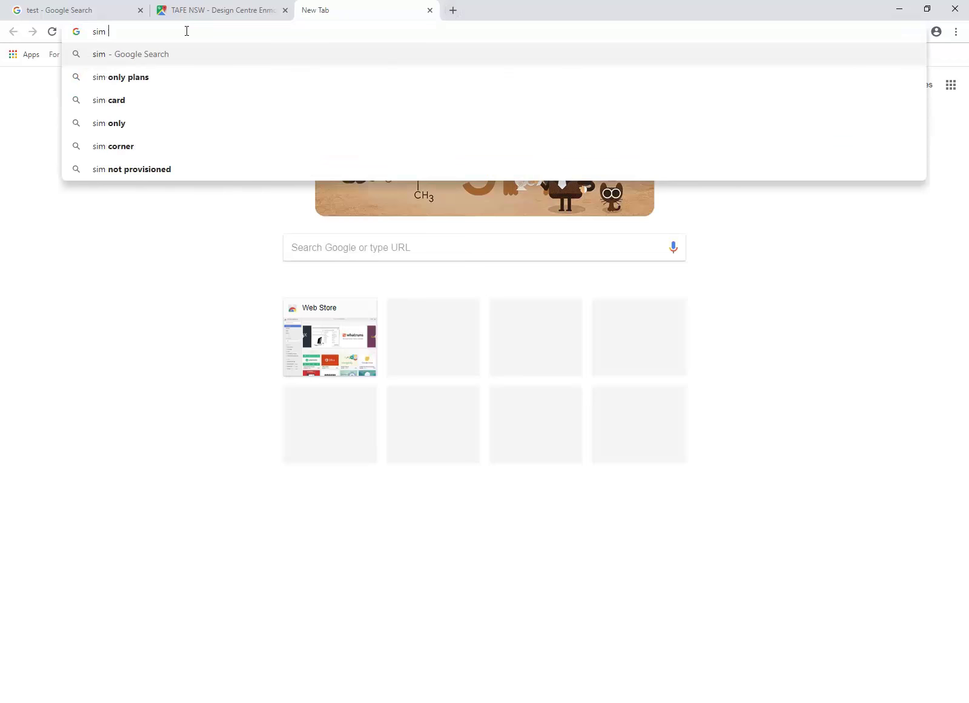
Search 'six maps', open the SIX Maps site and zoom to the Enmore Design Centre
key(BackSpace)
text(ix p)
key(BackSpace)
text(maps)
click(115, 77)
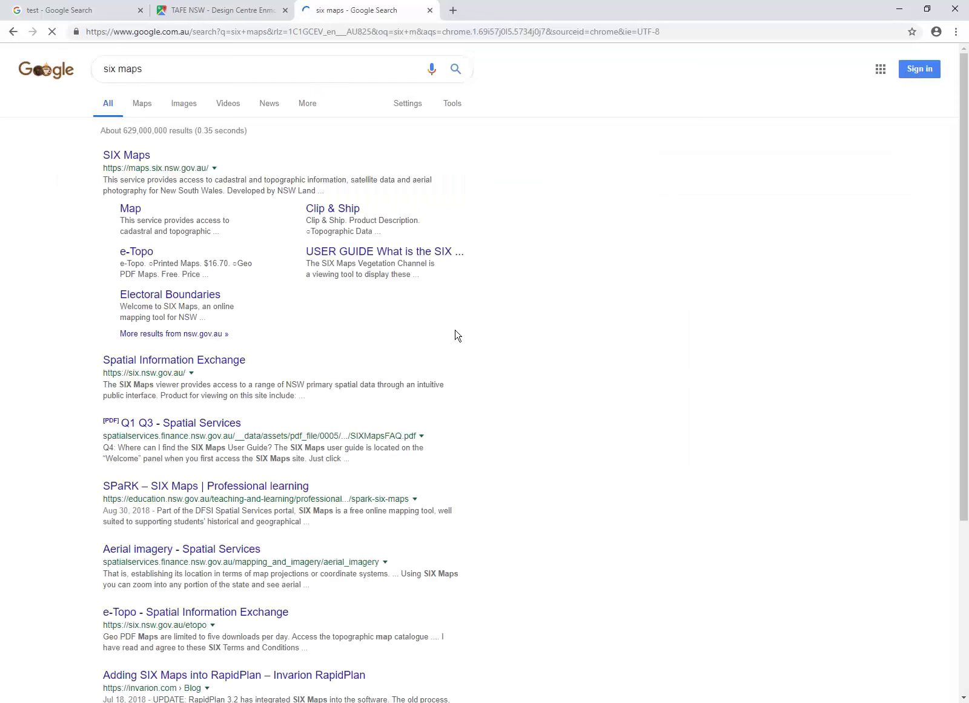
click(127, 155)
scroll(366, 380, up, 15)
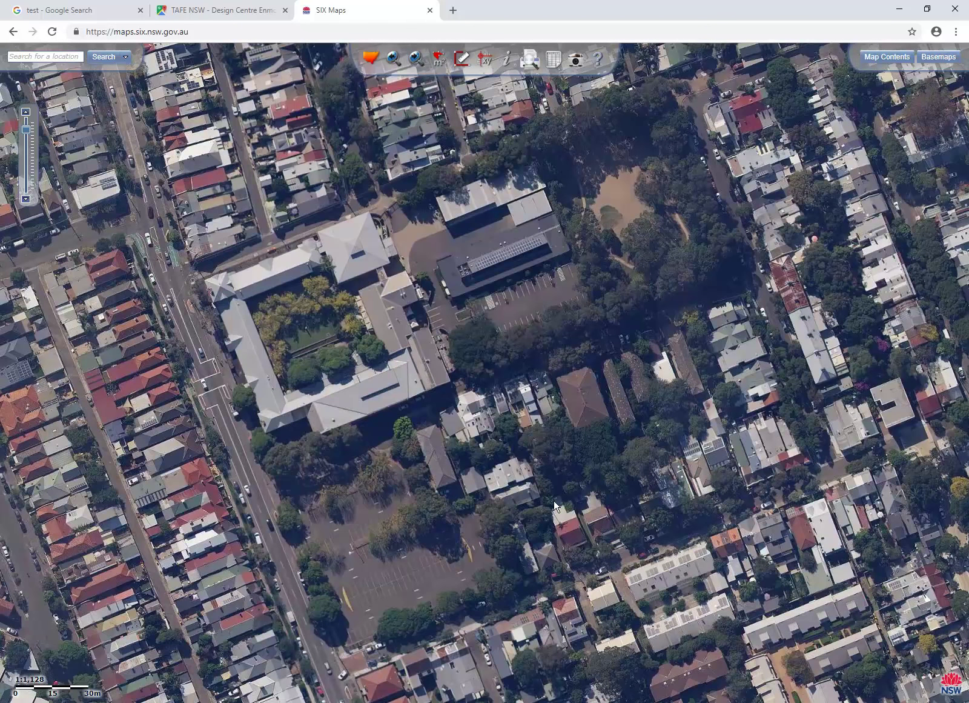
Take a new Snipping Tool capture of the whole SIX Maps aerial view
key(alt+Tab)
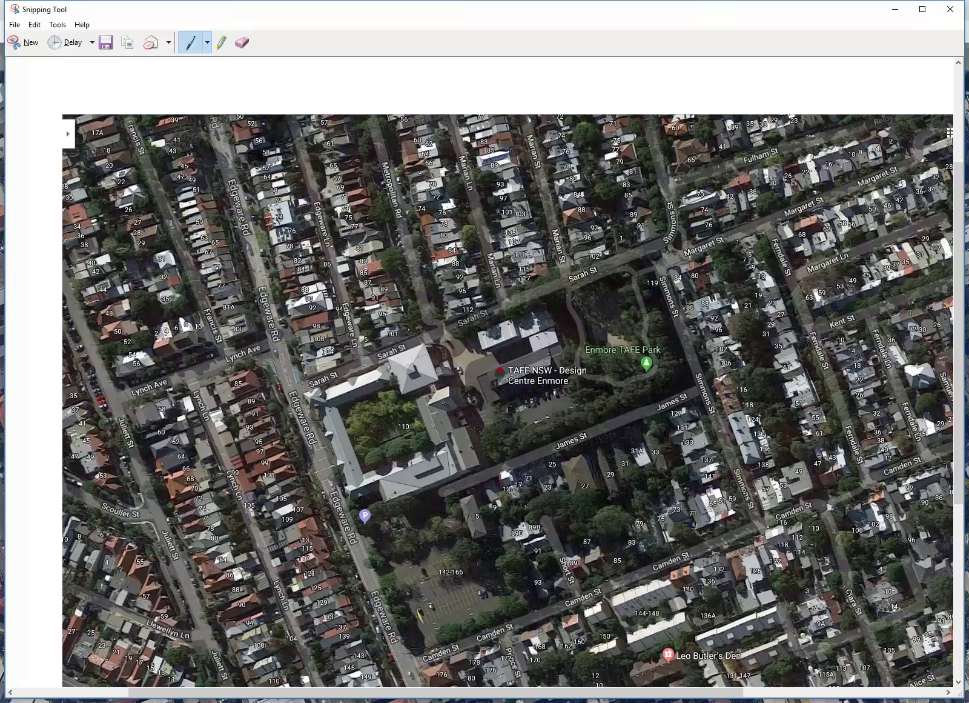
click(24, 51)
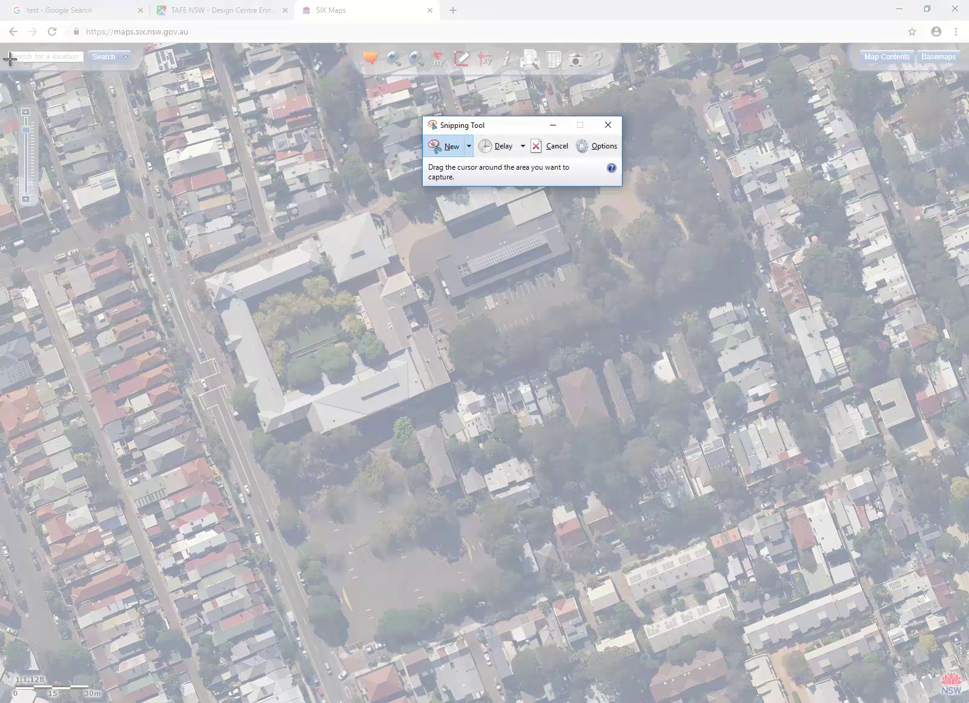
drag(1, 44, 968, 702)
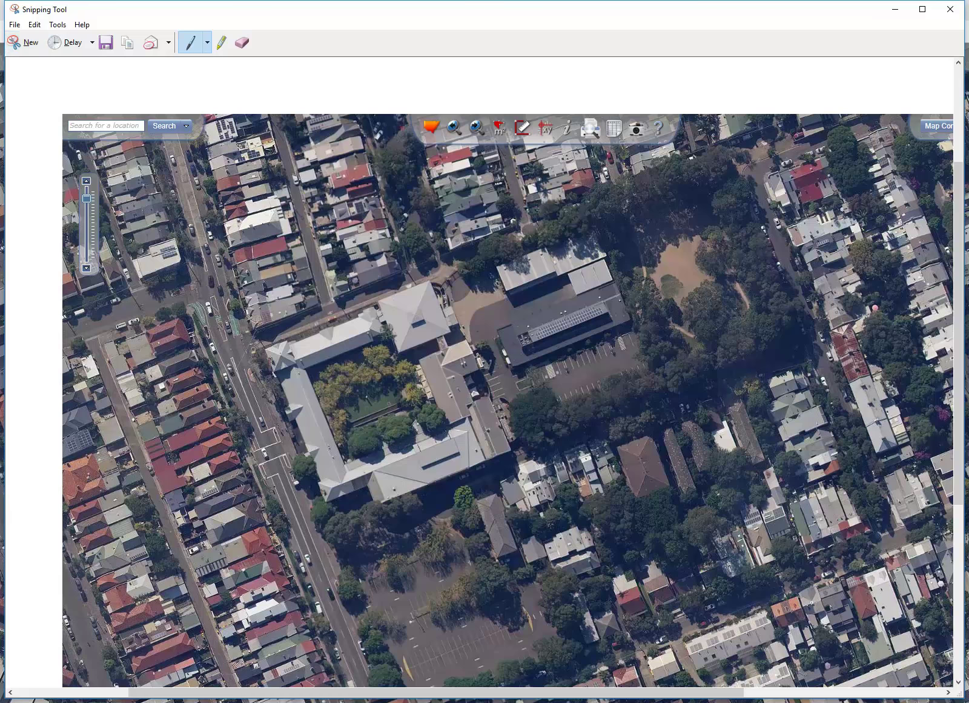
Save the snip as 'EDC Satelite View SixMaps' in Site Images, then minimize Snipping Tool
click(14, 24)
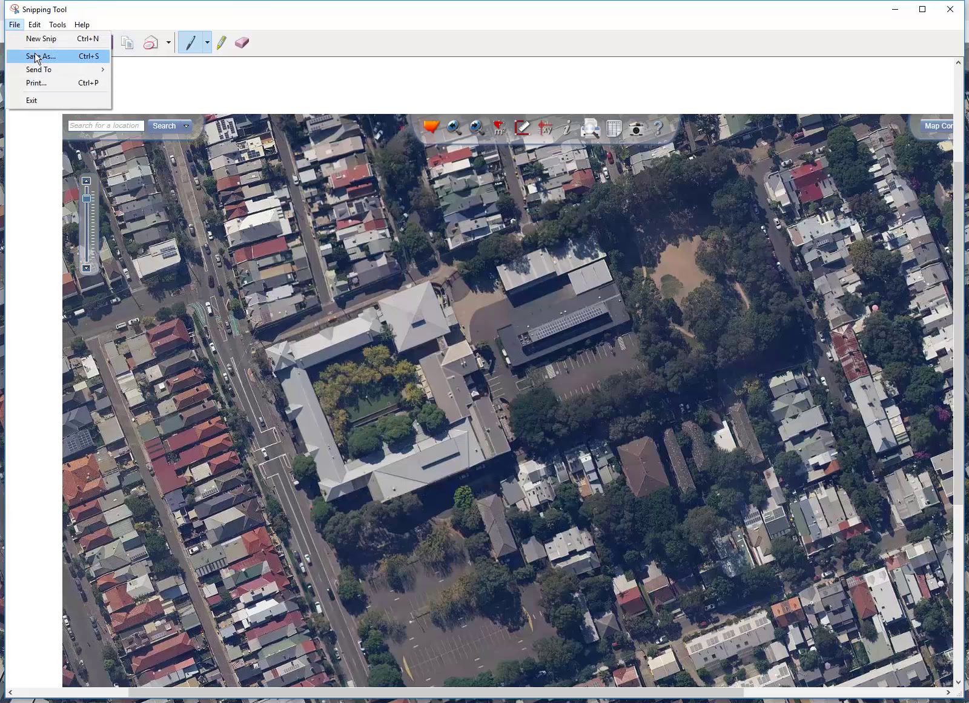
click(38, 56)
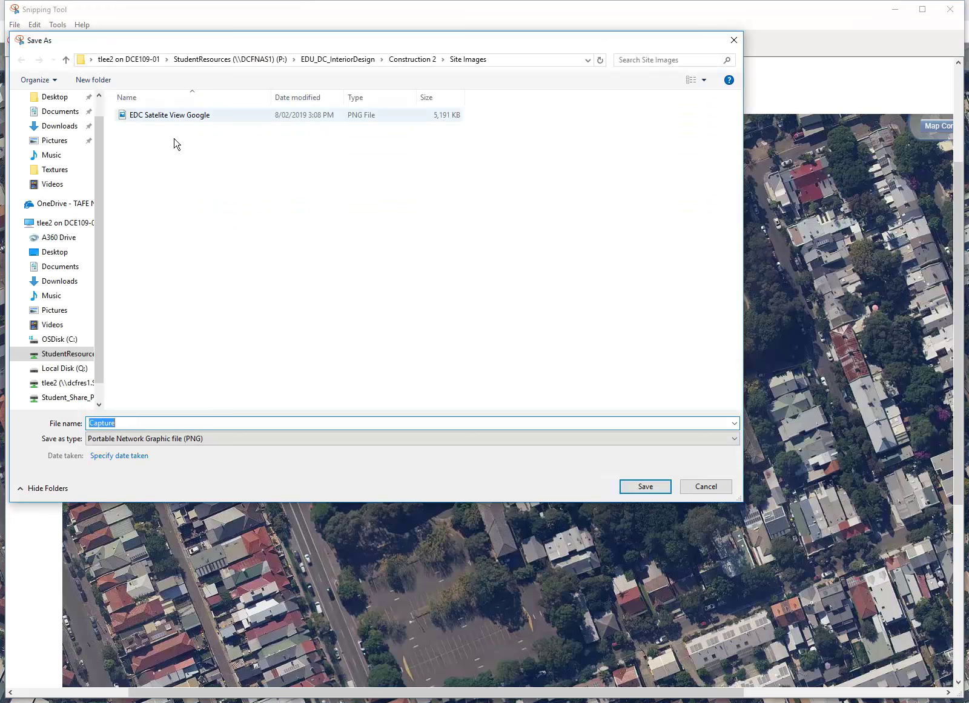
click(160, 117)
click(154, 438)
click(160, 423)
drag(129, 422, 359, 423)
click(167, 422)
drag(146, 423, 285, 424)
text(Six)
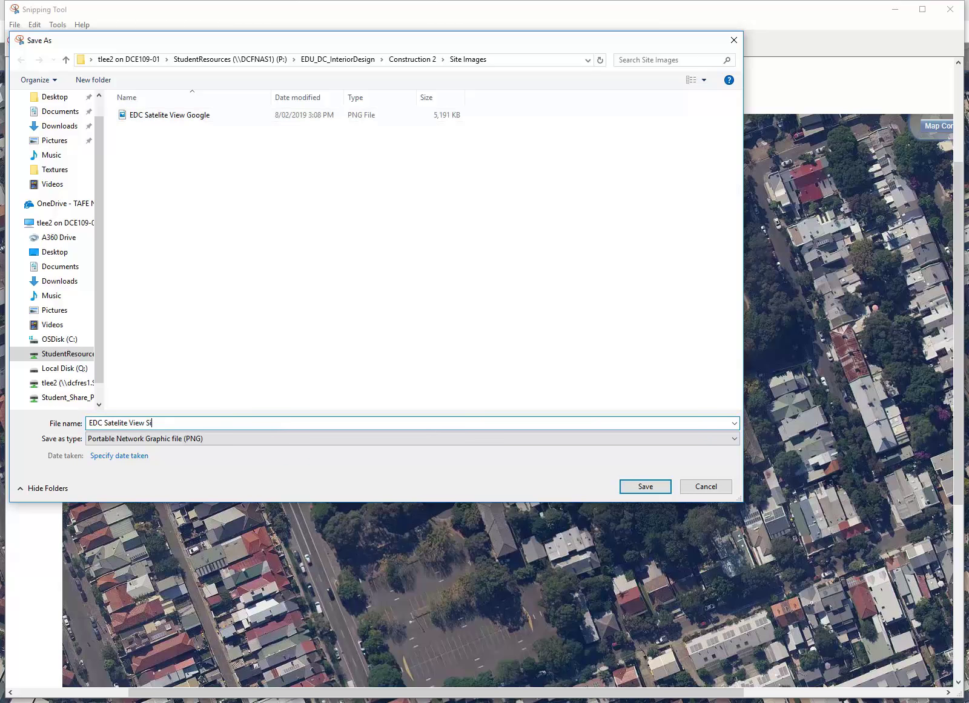
text(Maps)
click(656, 487)
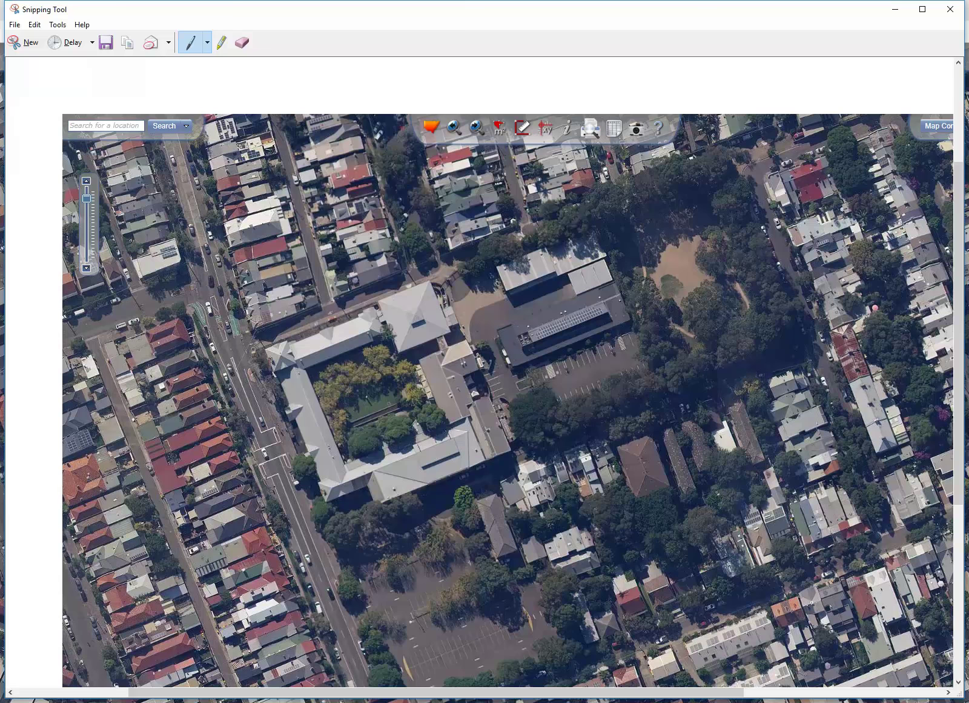
scroll(509, 370, down, 3)
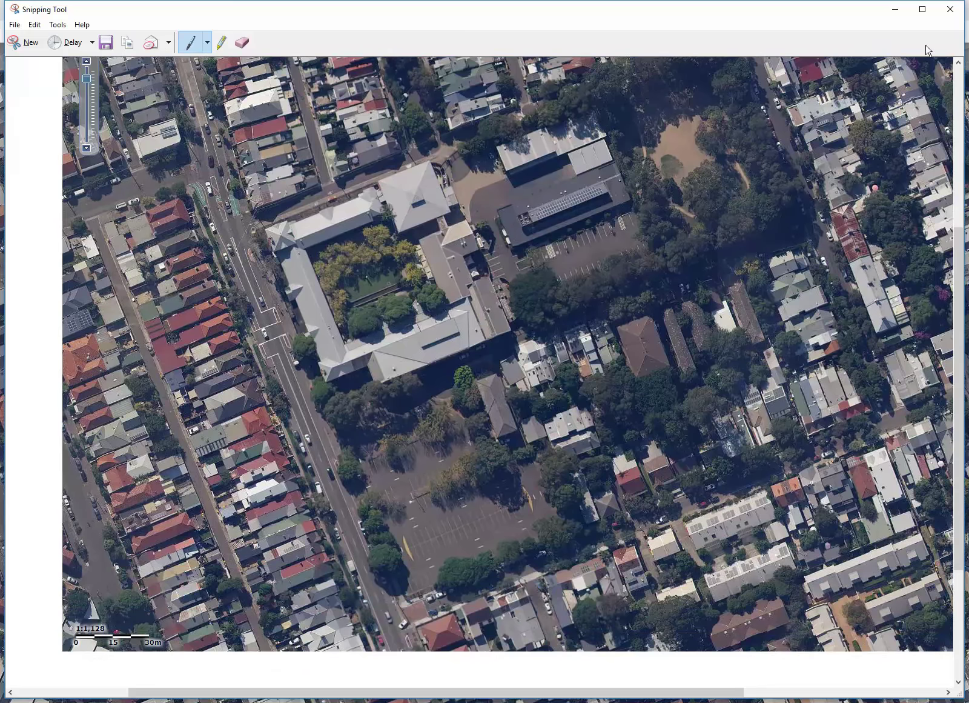
click(896, 9)
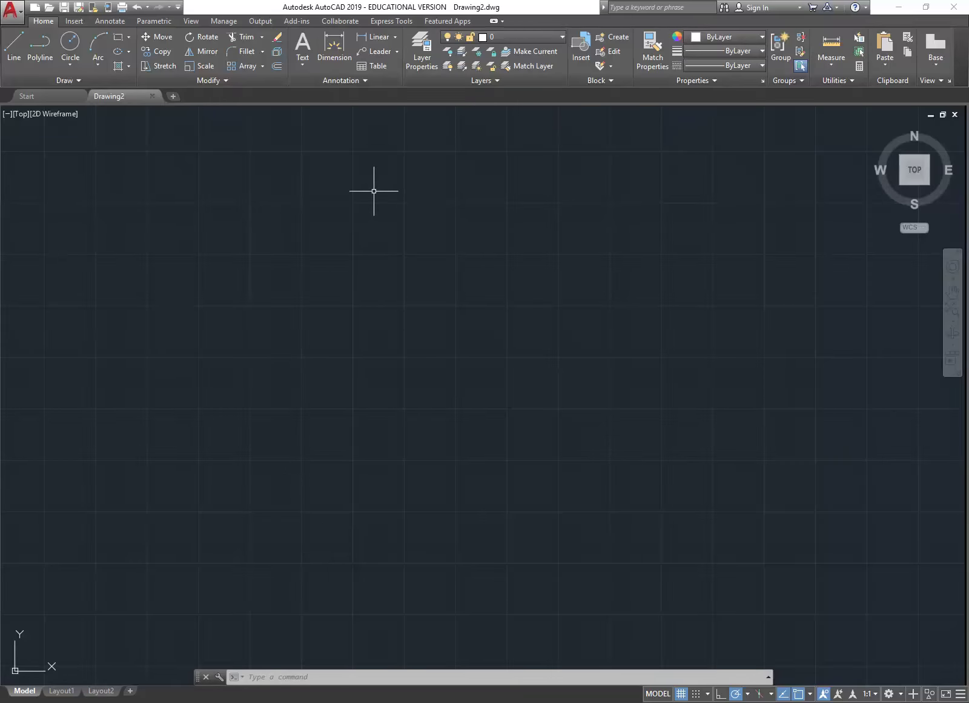
Create a new layer named Image-Sat1 in the Layer Properties Manager
click(427, 45)
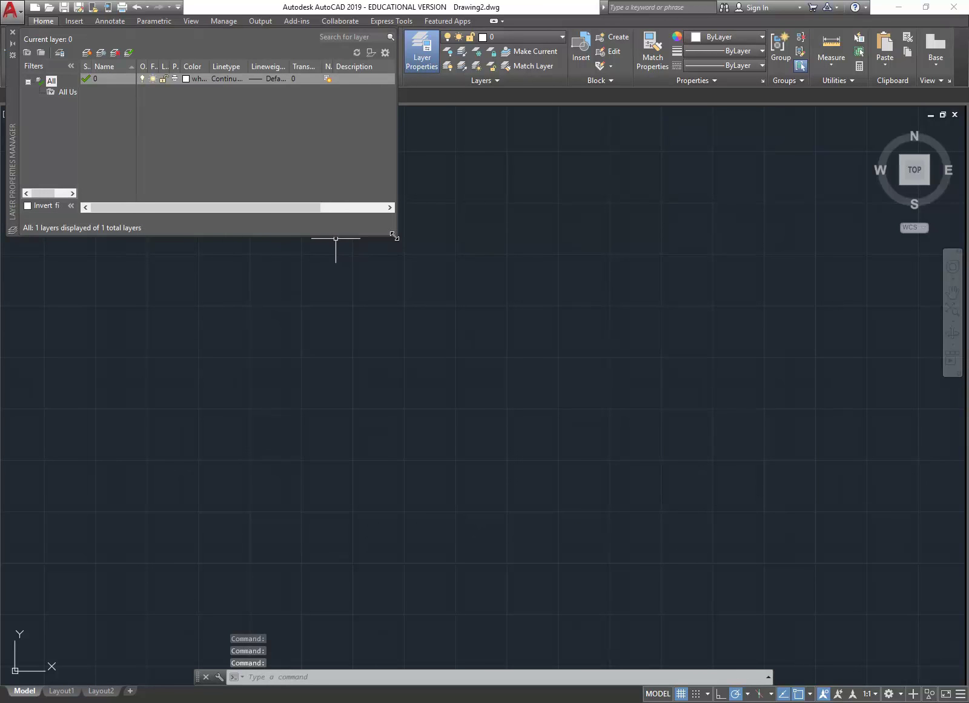
drag(394, 234, 539, 364)
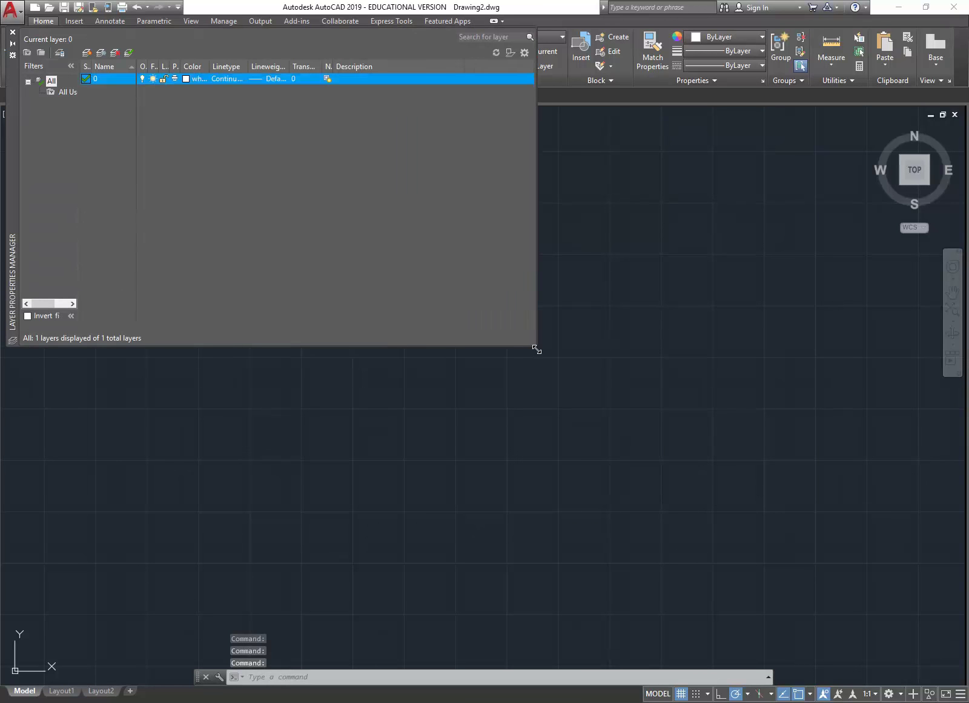
click(83, 53)
text(Imag)
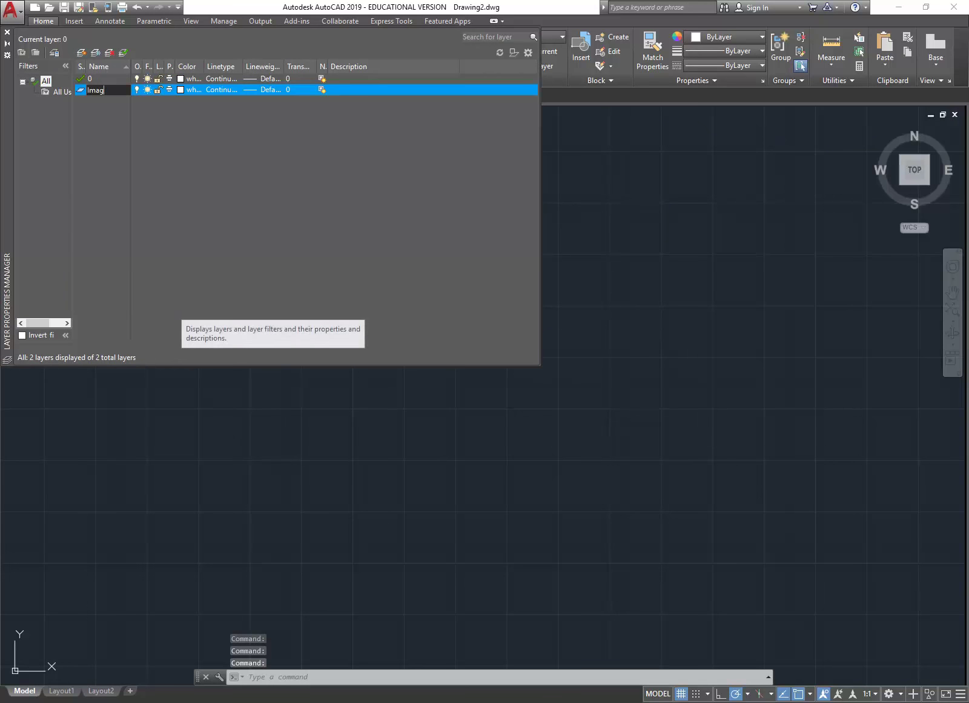
text(e-Sat)
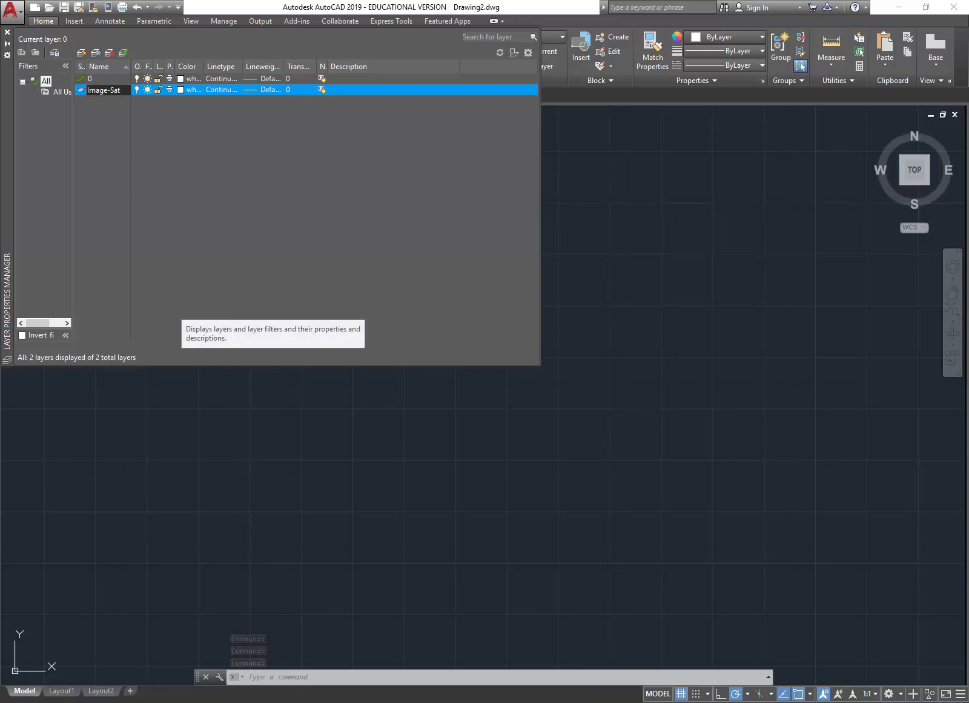
key(Return)
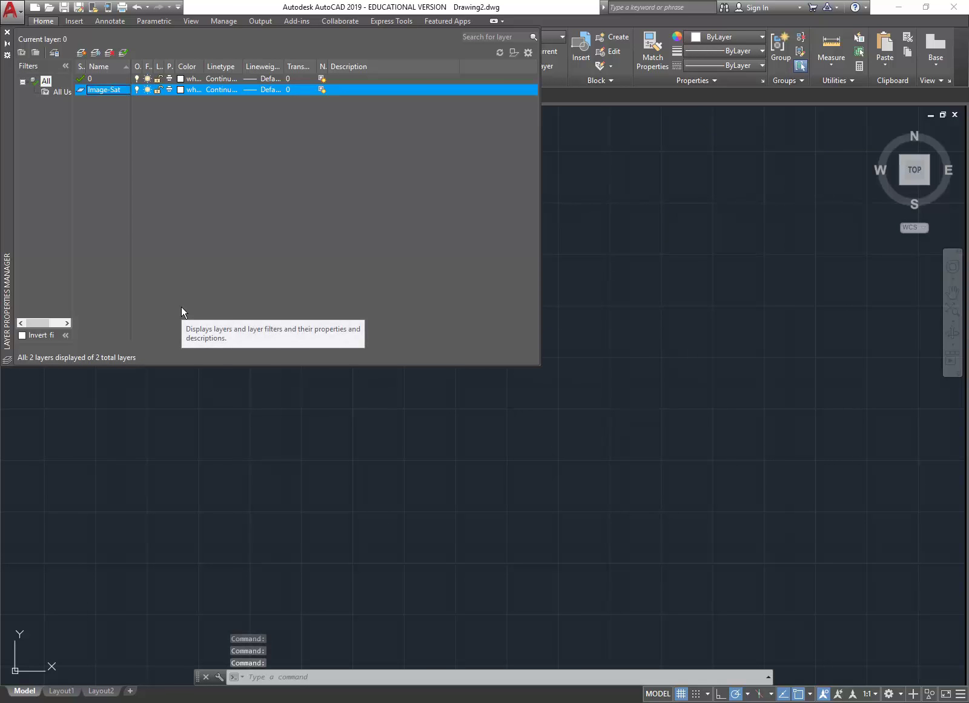
click(120, 90)
text(1)
key(Return)
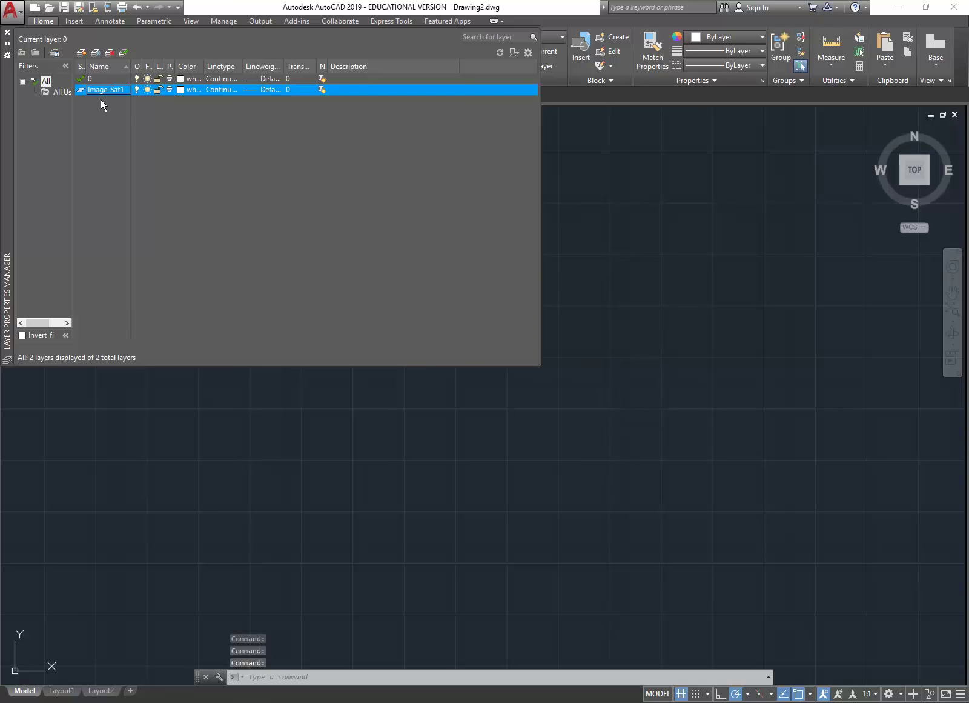
Give the Image-Sat1 layer colour 210
click(181, 90)
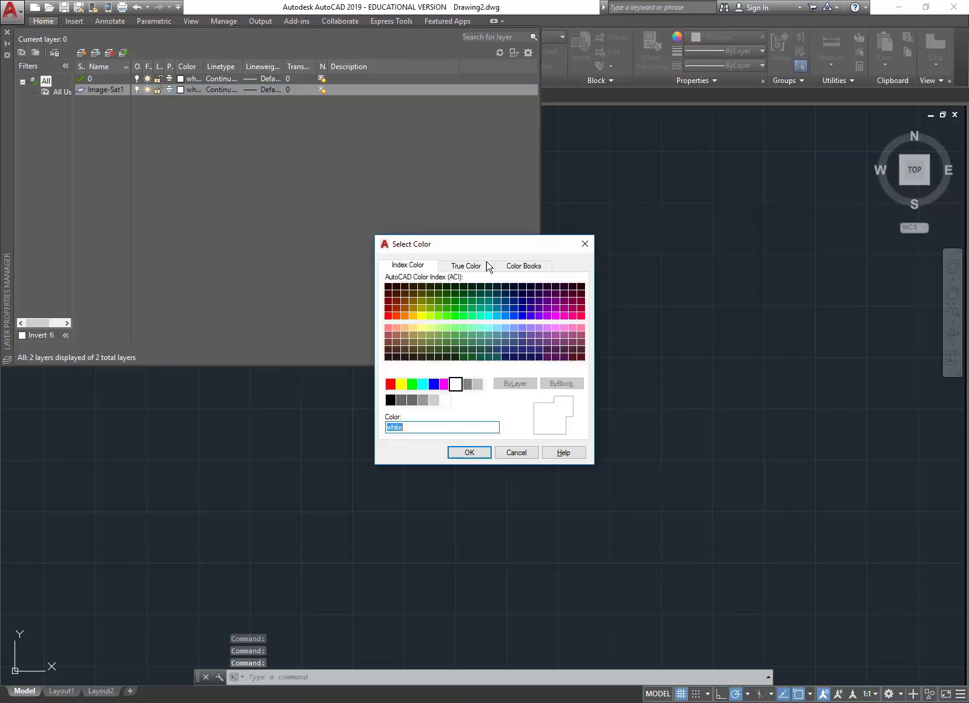
click(557, 328)
click(555, 315)
click(469, 453)
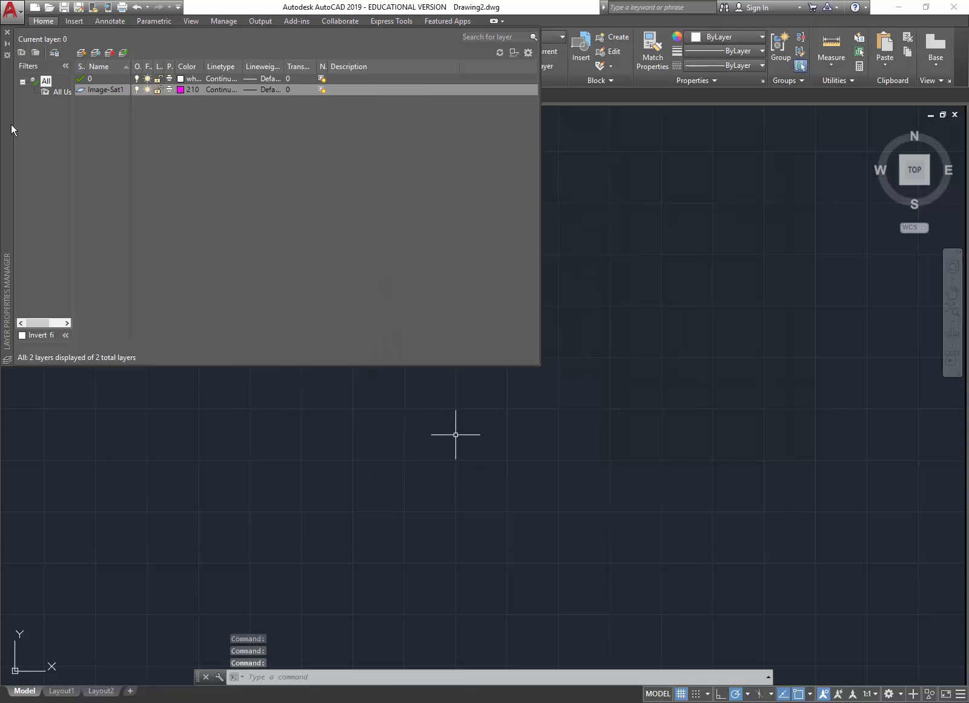
drag(9, 124, 84, 259)
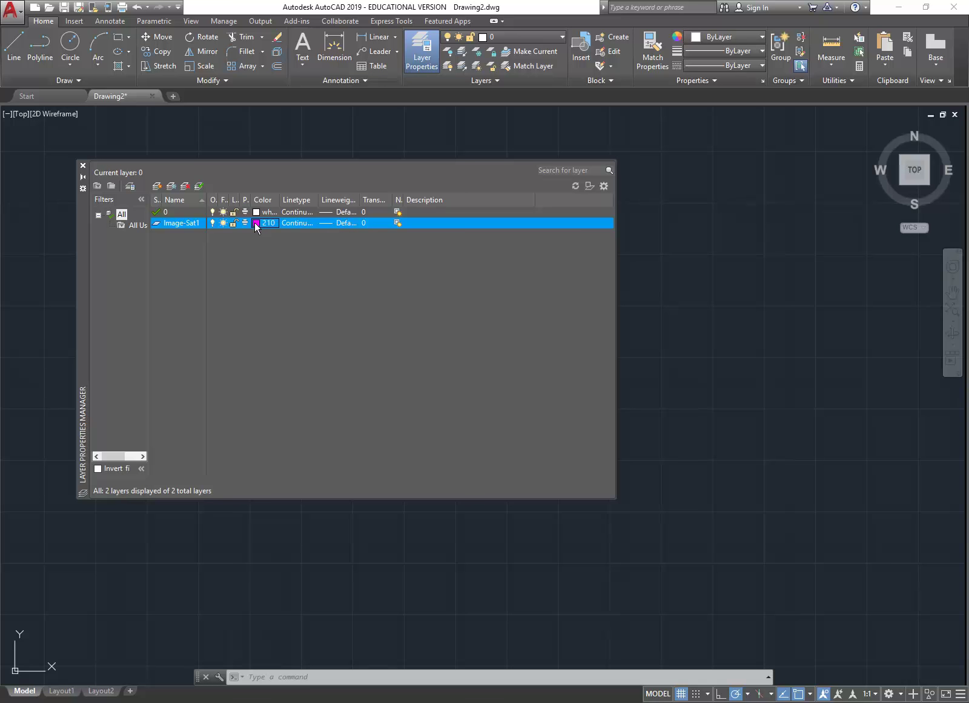
Start an image attach and select EDC Satelite View Google from Construction 2 > Site Images
click(83, 166)
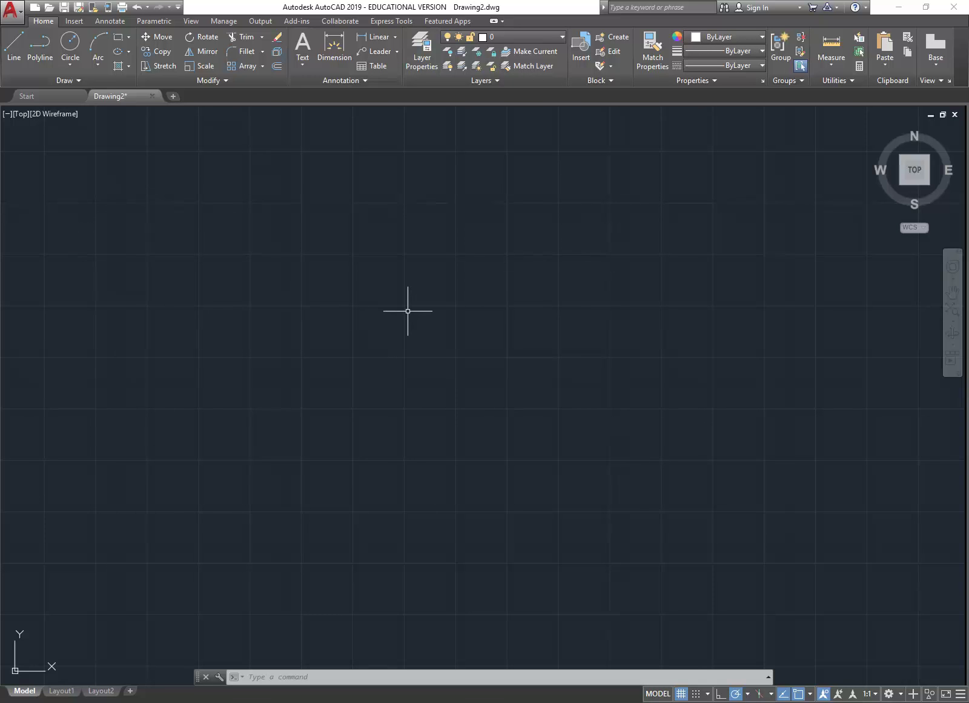
click(73, 21)
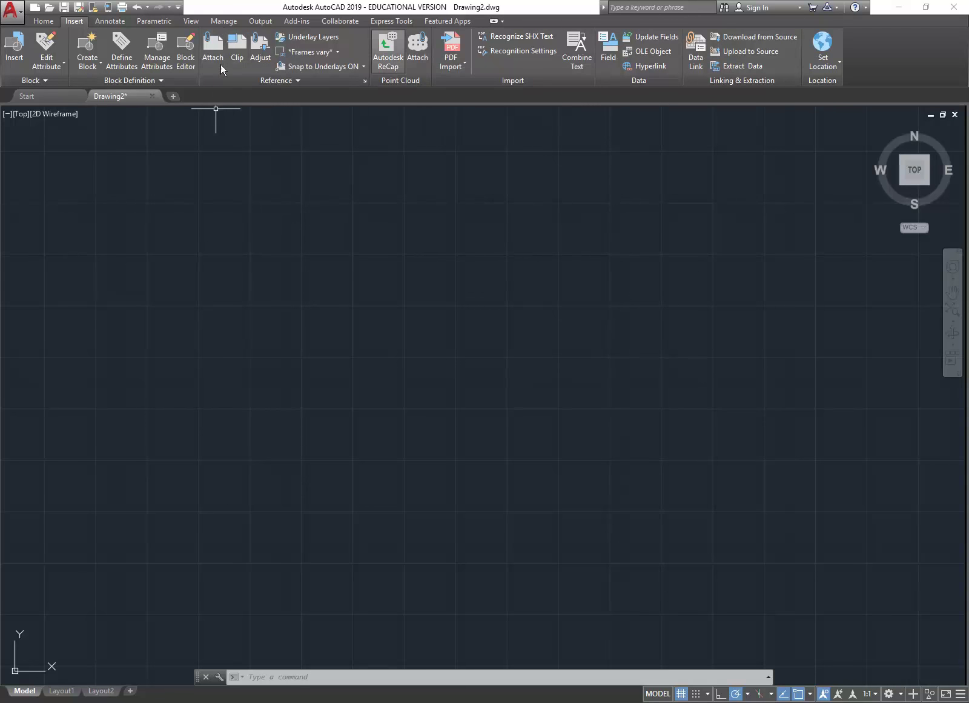
click(211, 48)
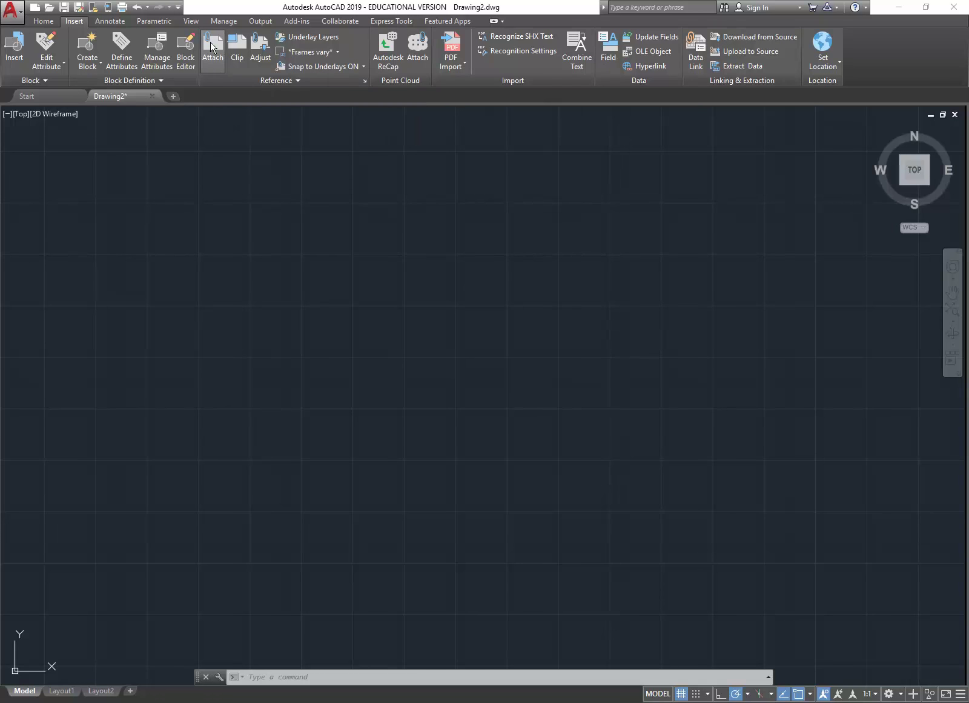
click(439, 225)
click(446, 304)
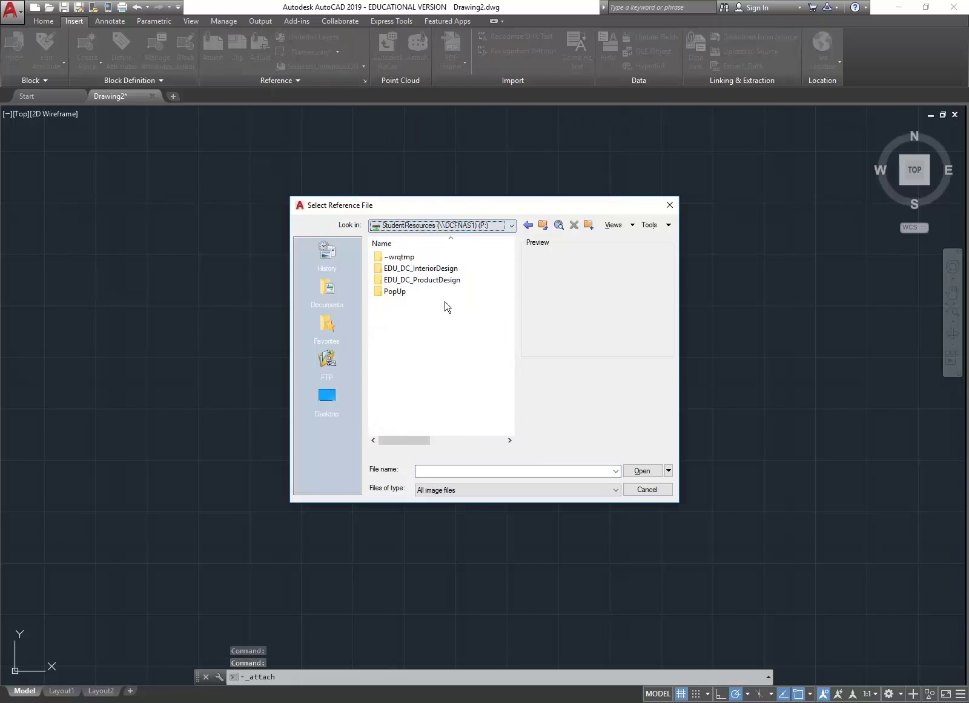
double_click(414, 268)
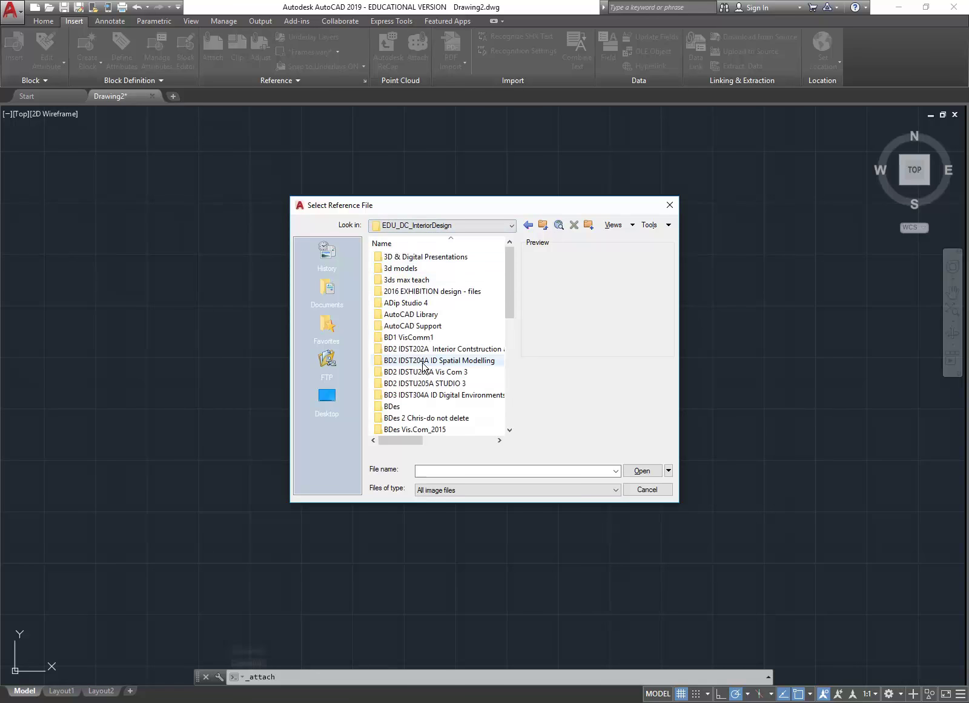
scroll(424, 363, down, 4)
click(402, 373)
double_click(401, 372)
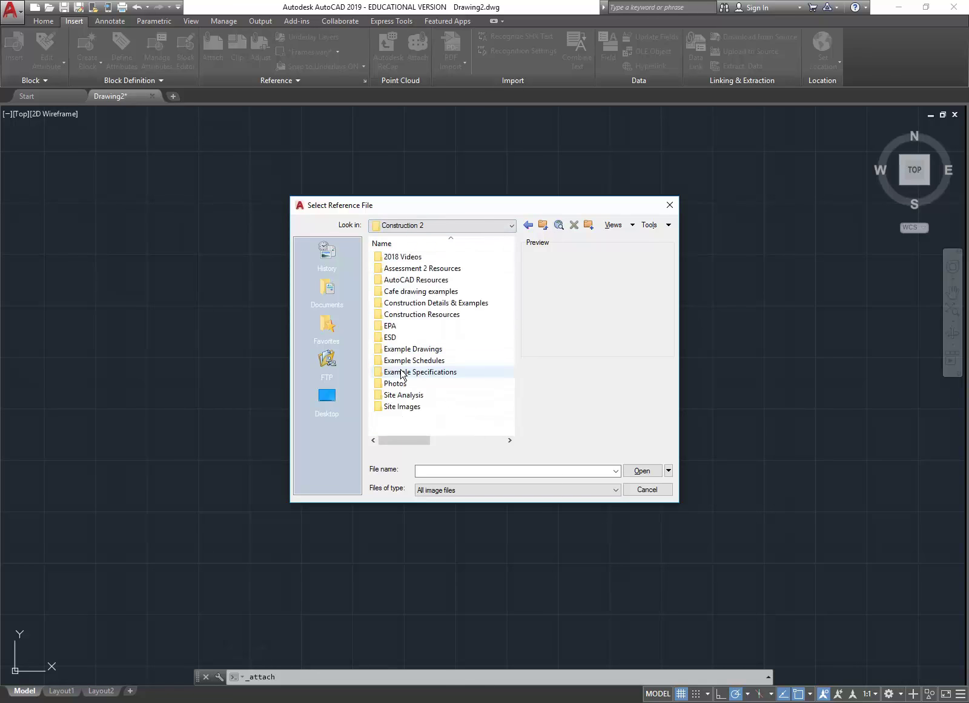
double_click(399, 407)
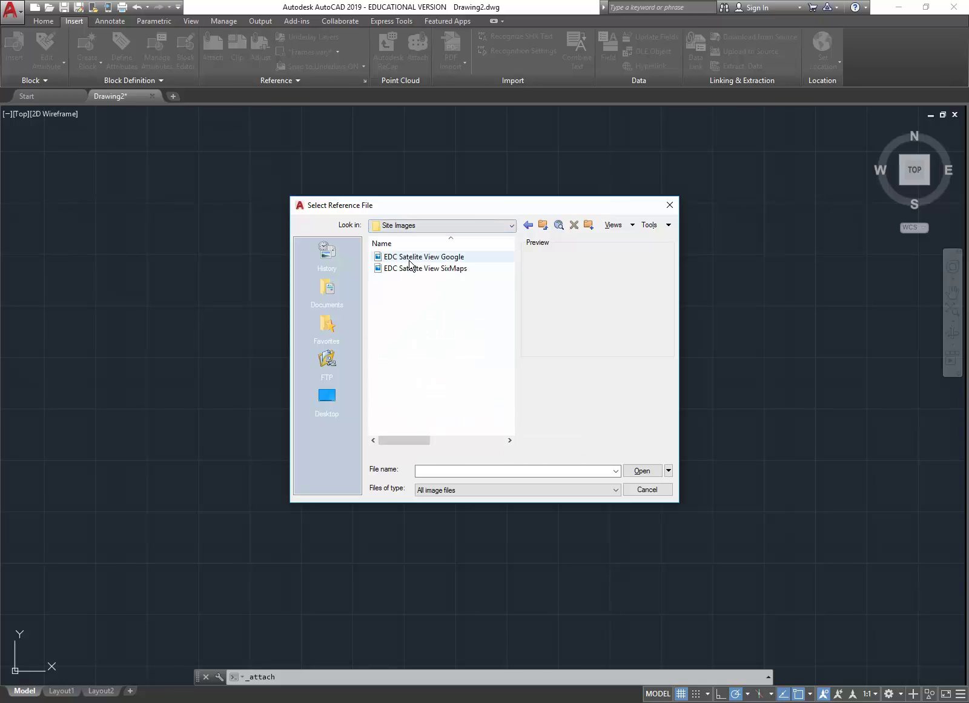
click(401, 257)
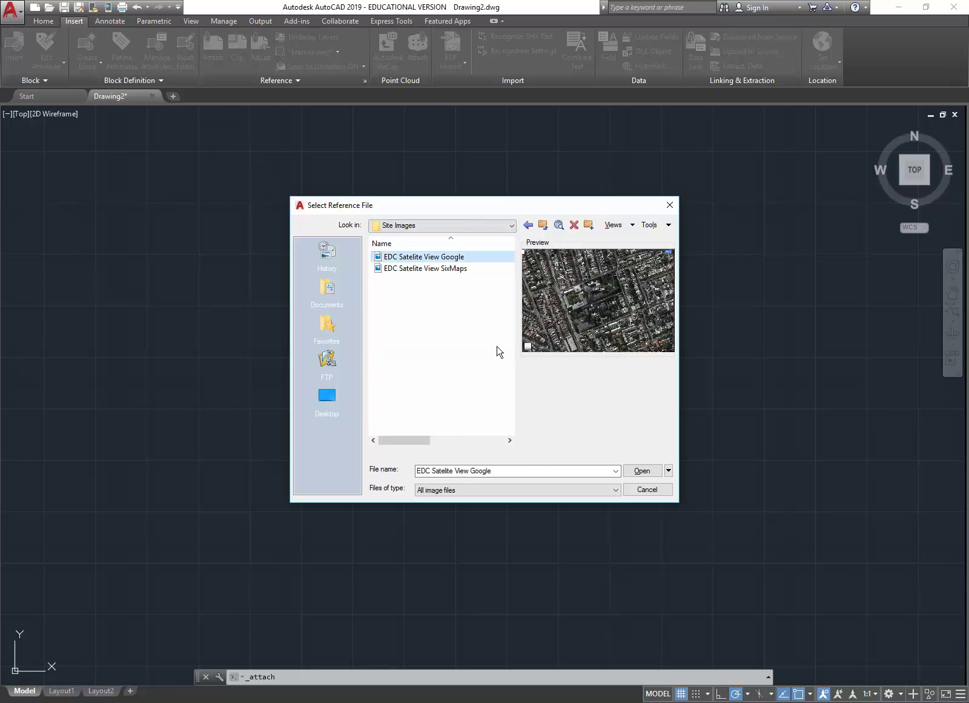
Open the chosen image and set its scale to 1000 with insertion point fixed at 0,0,0
click(641, 470)
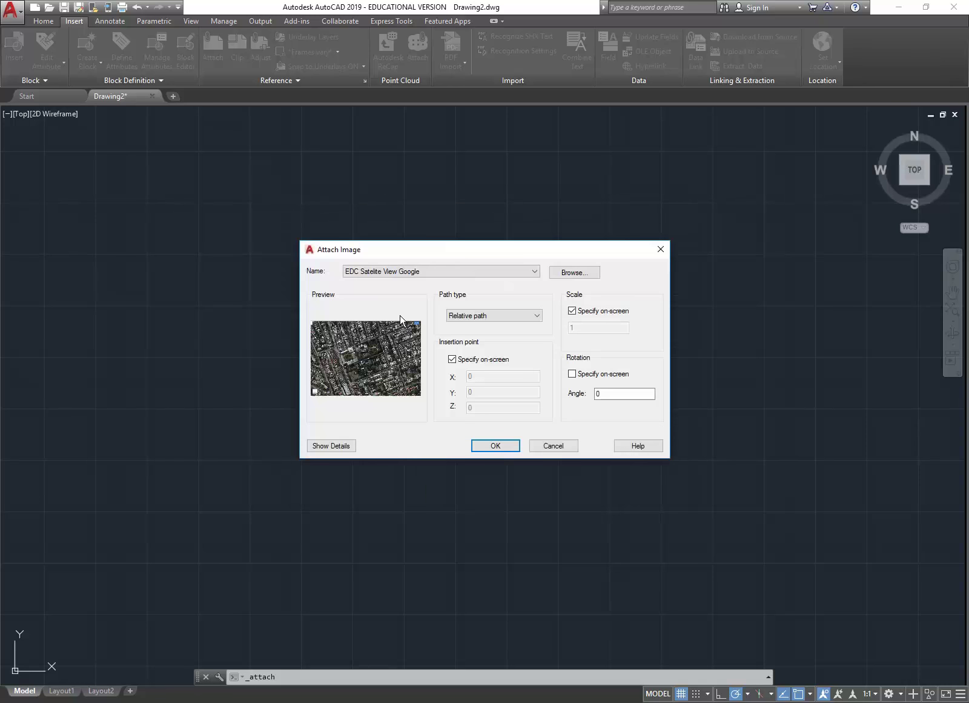
drag(500, 253, 319, 174)
click(390, 232)
click(391, 233)
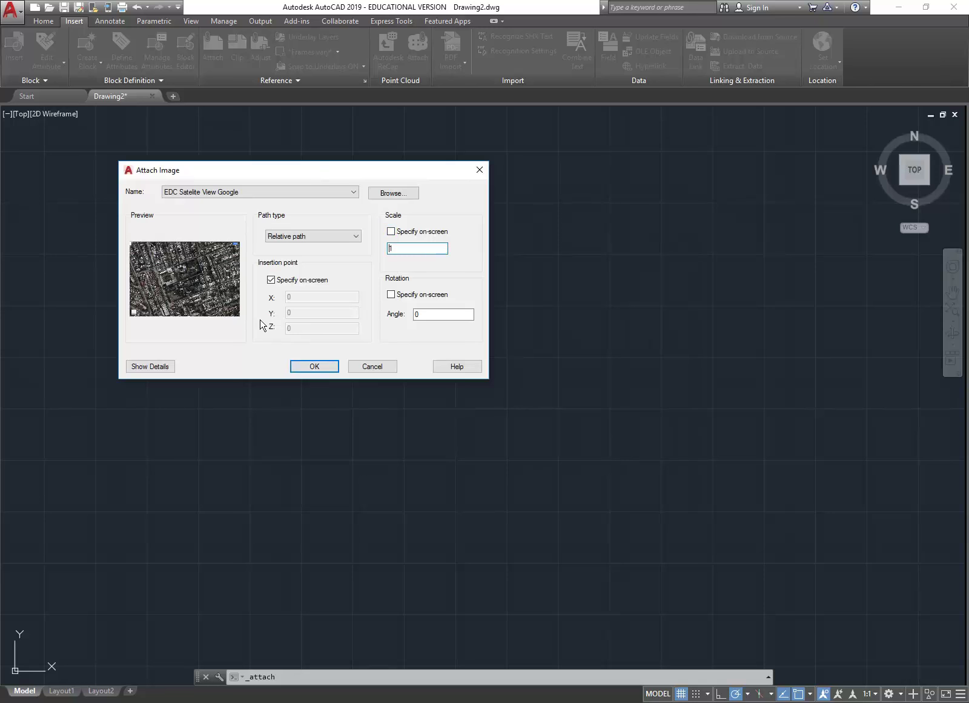
click(404, 248)
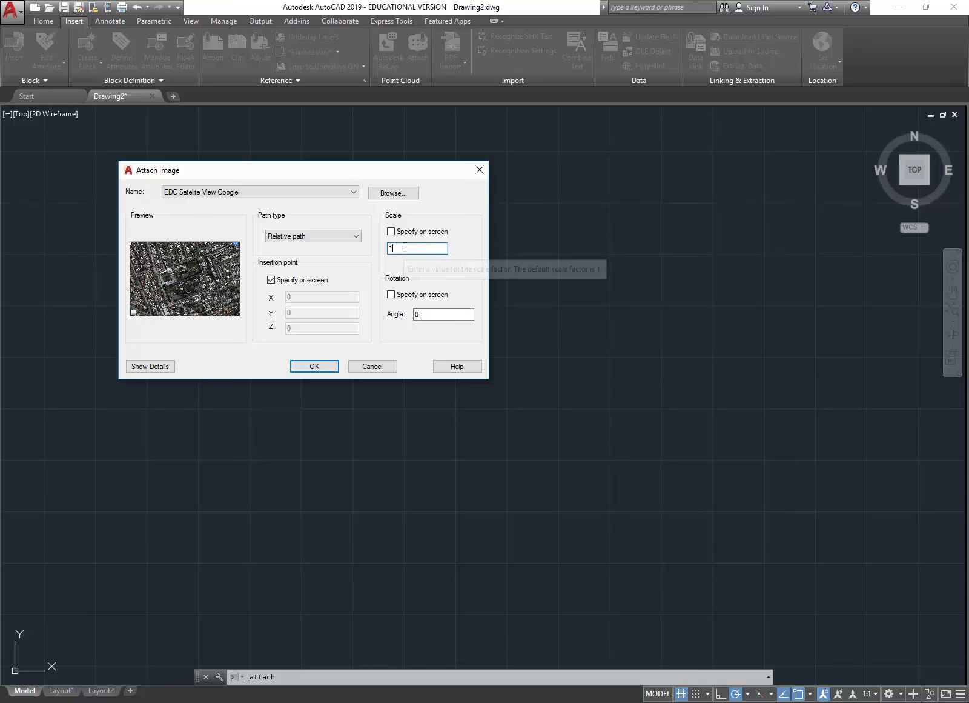
text(000)
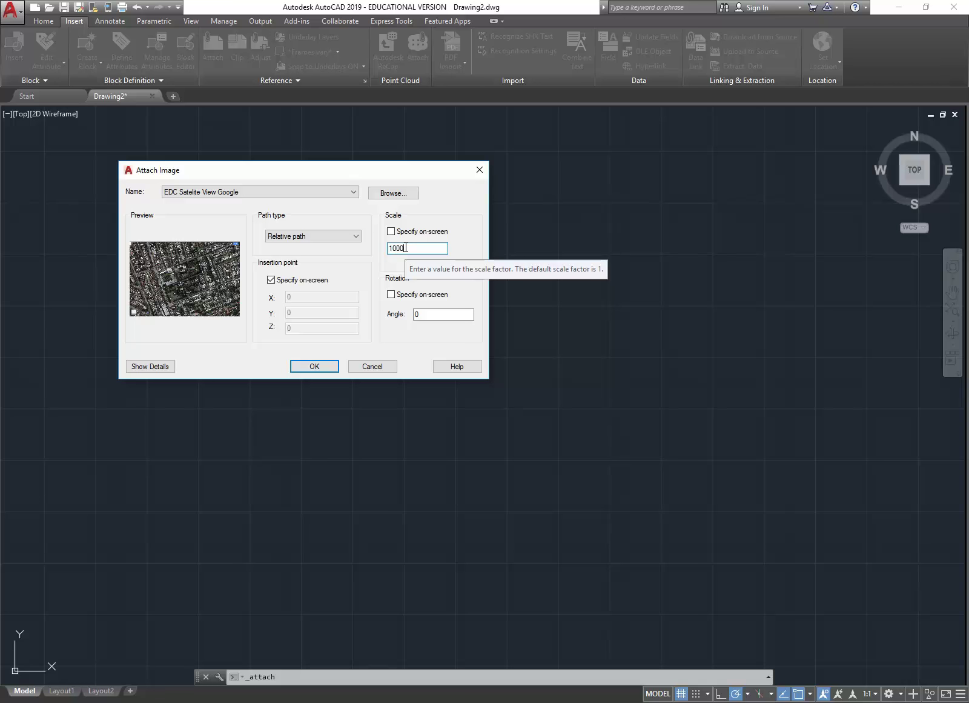
click(271, 280)
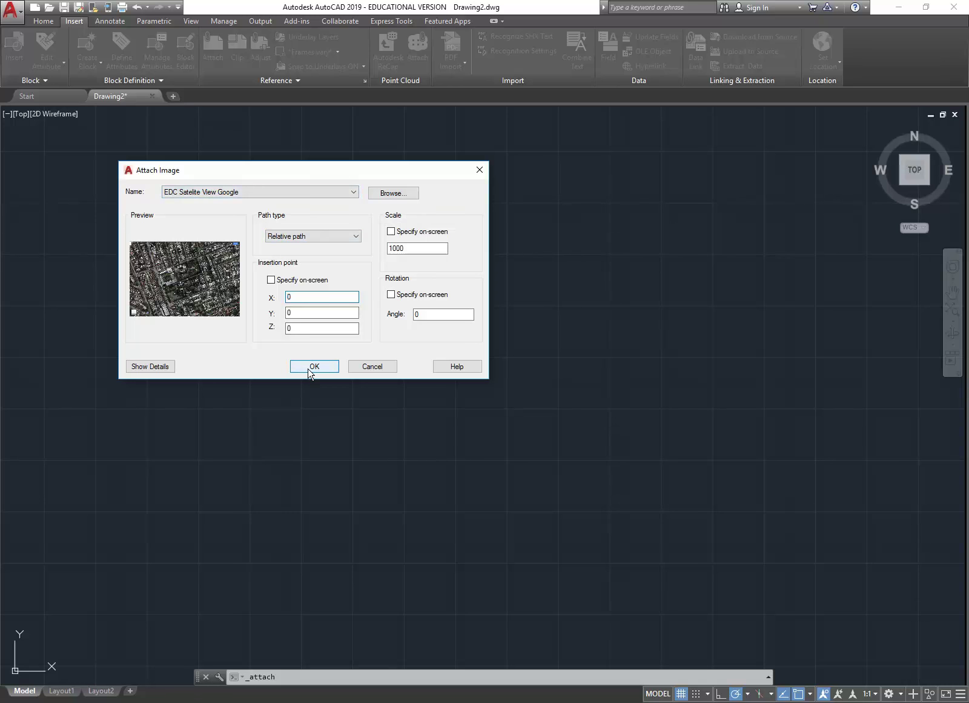
Attach the Google image and pan so the aerial view fills the screen
click(308, 367)
scroll(336, 396, down, 2)
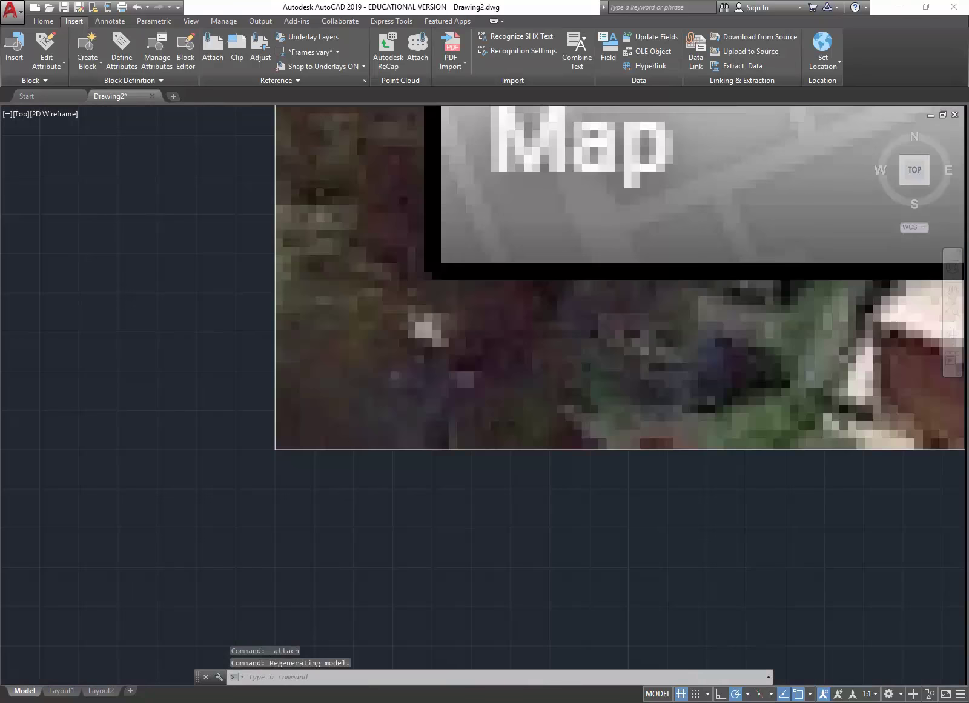
middle_drag(476, 361, 223, 521)
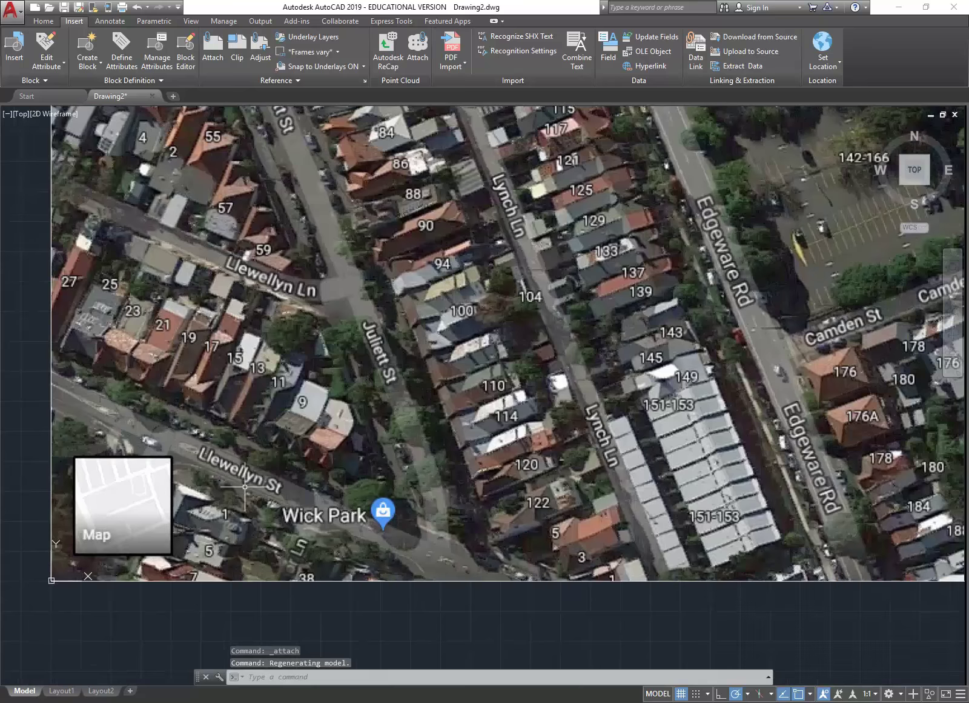
scroll(302, 384, down, 5)
middle_drag(588, 476, 565, 475)
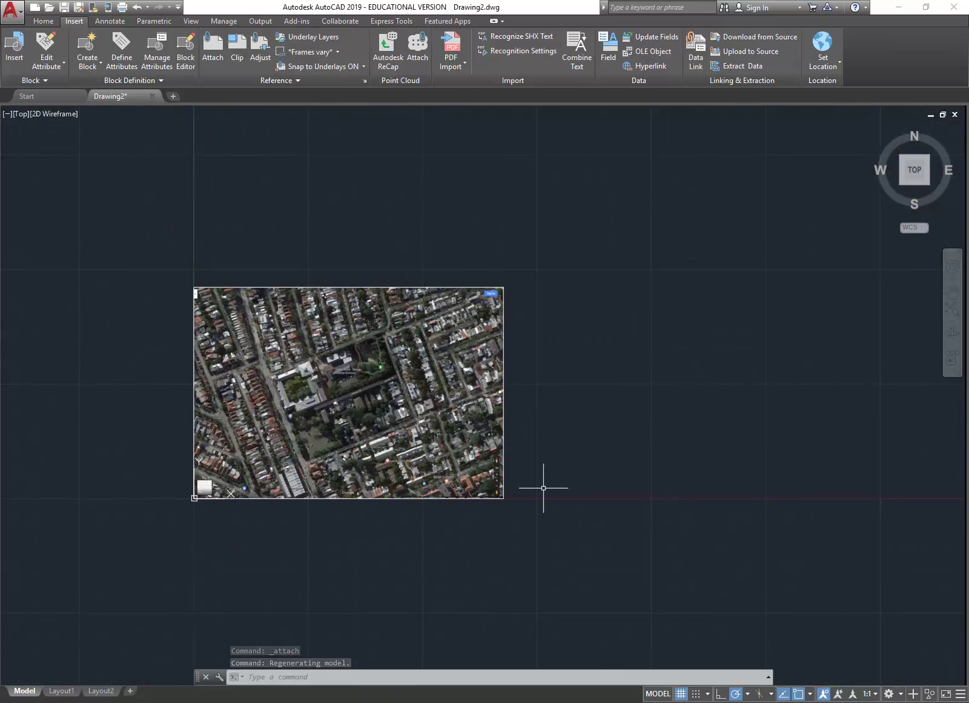
Zoom in on the map's 20 m scale bar
scroll(498, 504, up, 5)
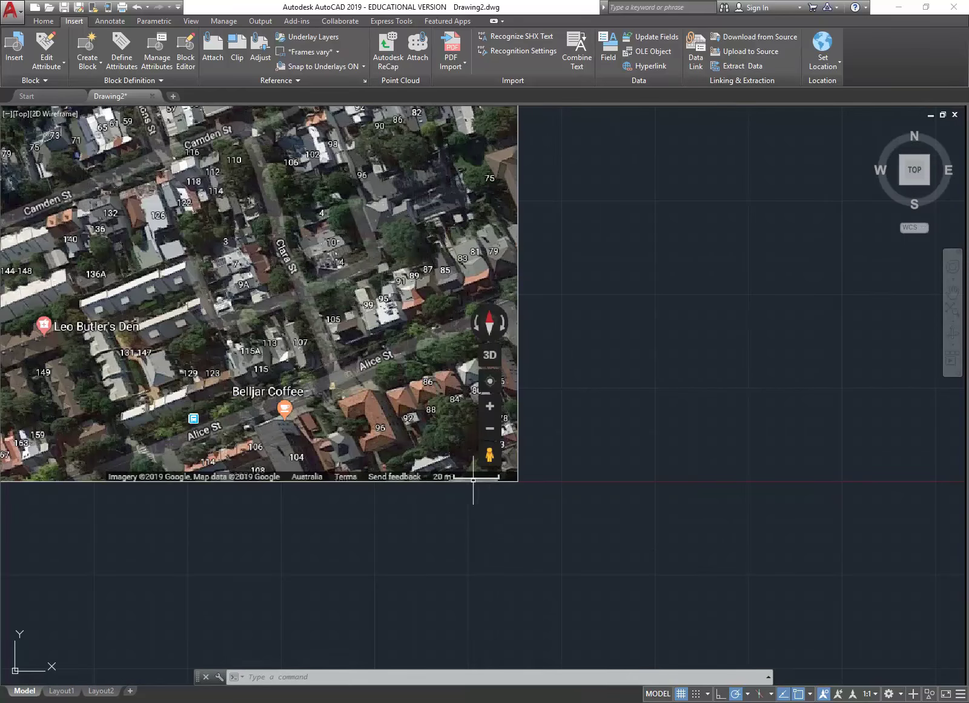
scroll(491, 481, up, 7)
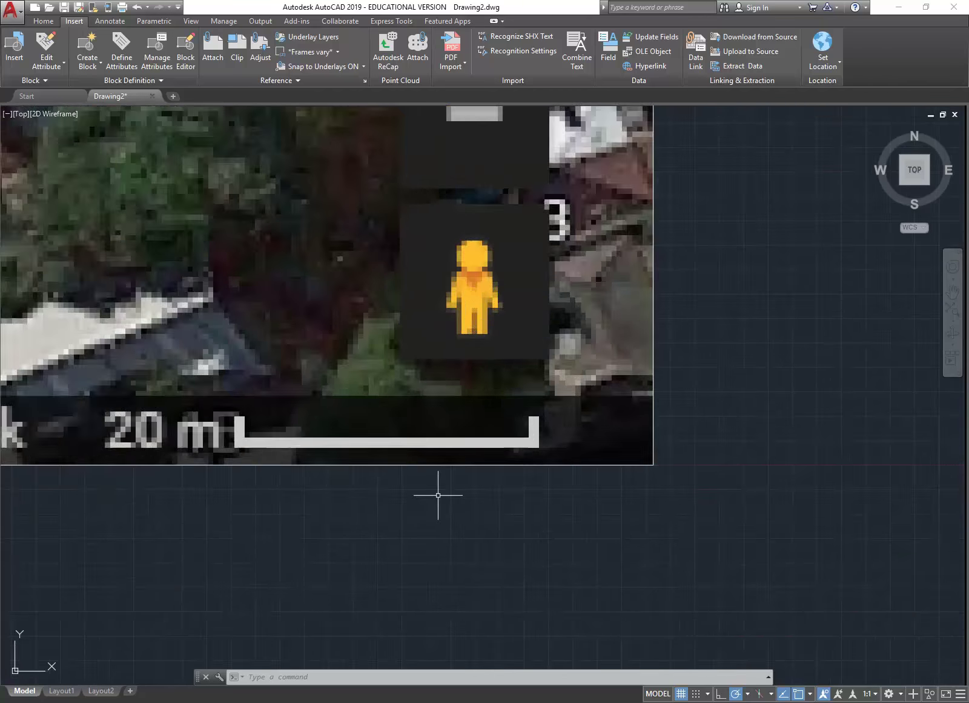
scroll(409, 506, up, 2)
scroll(424, 506, down, 3)
middle_drag(493, 532, 554, 550)
scroll(432, 540, up, 2)
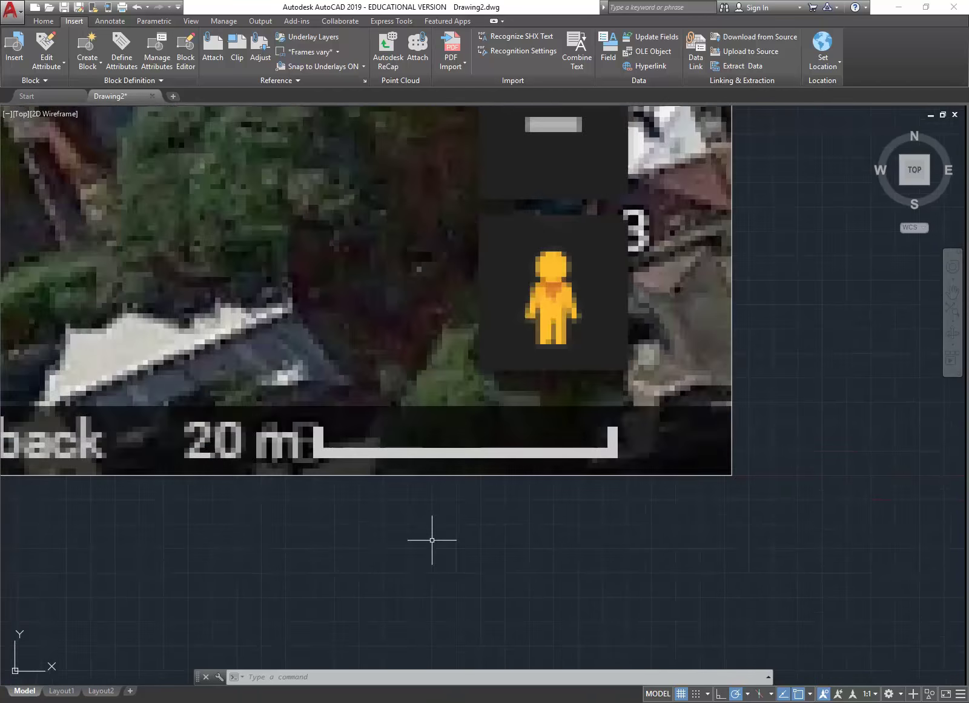
middle_drag(432, 540, 520, 552)
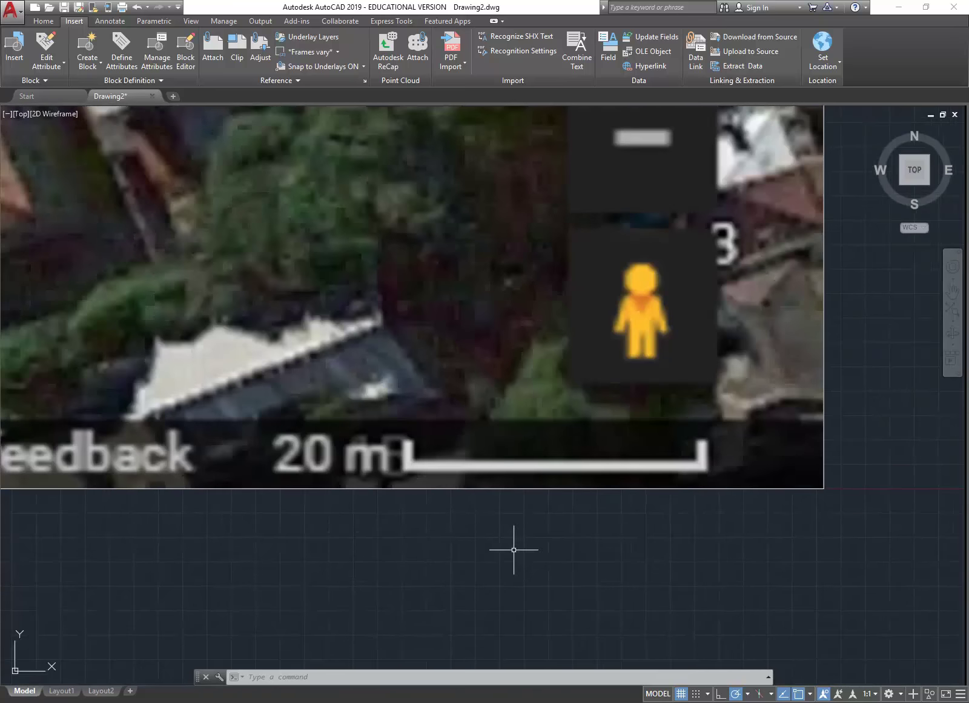
click(49, 21)
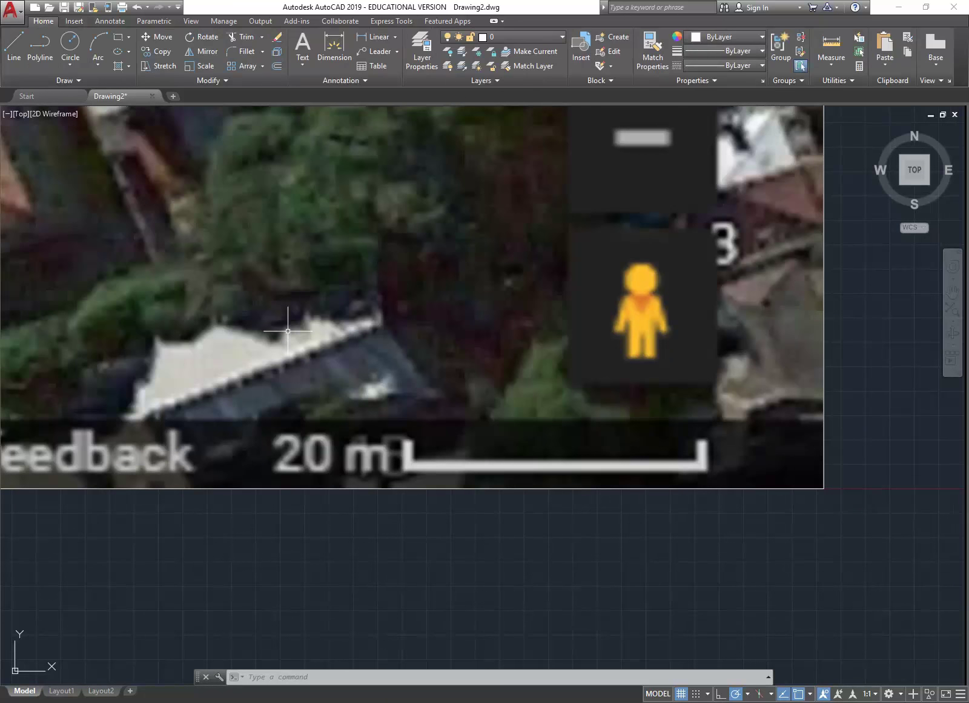
Run Scale on the satellite image with base point 0,0,0
click(199, 65)
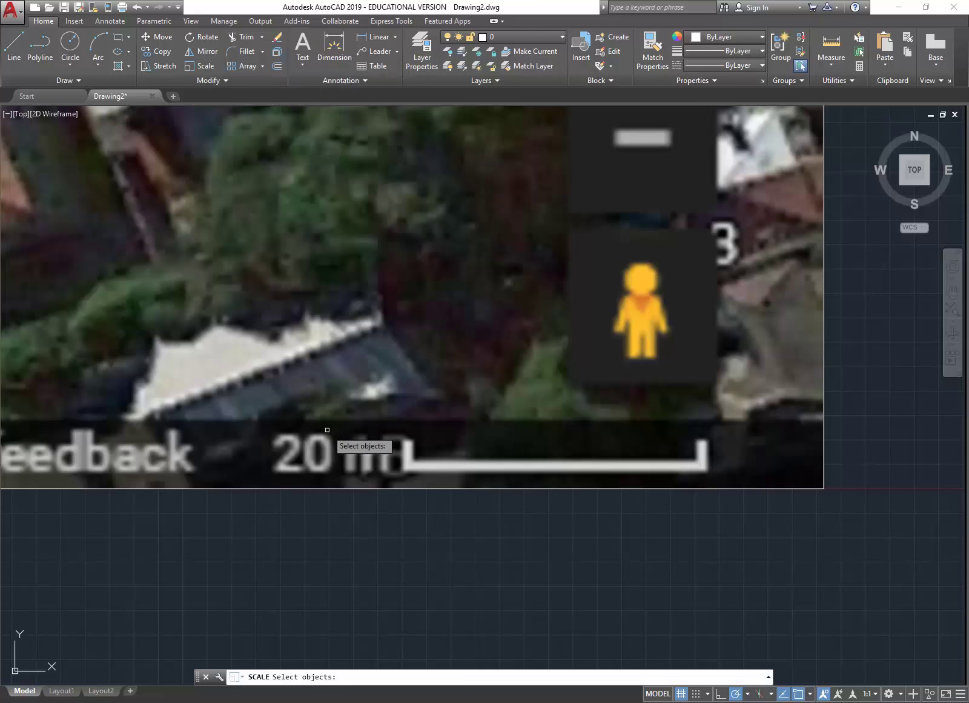
click(354, 488)
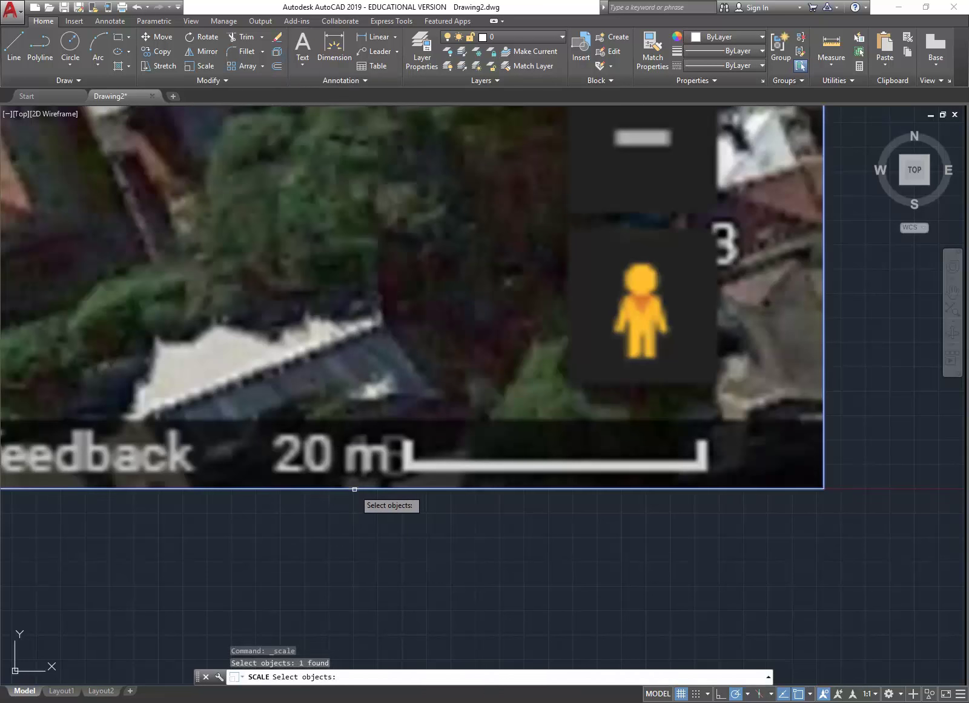
key(Return)
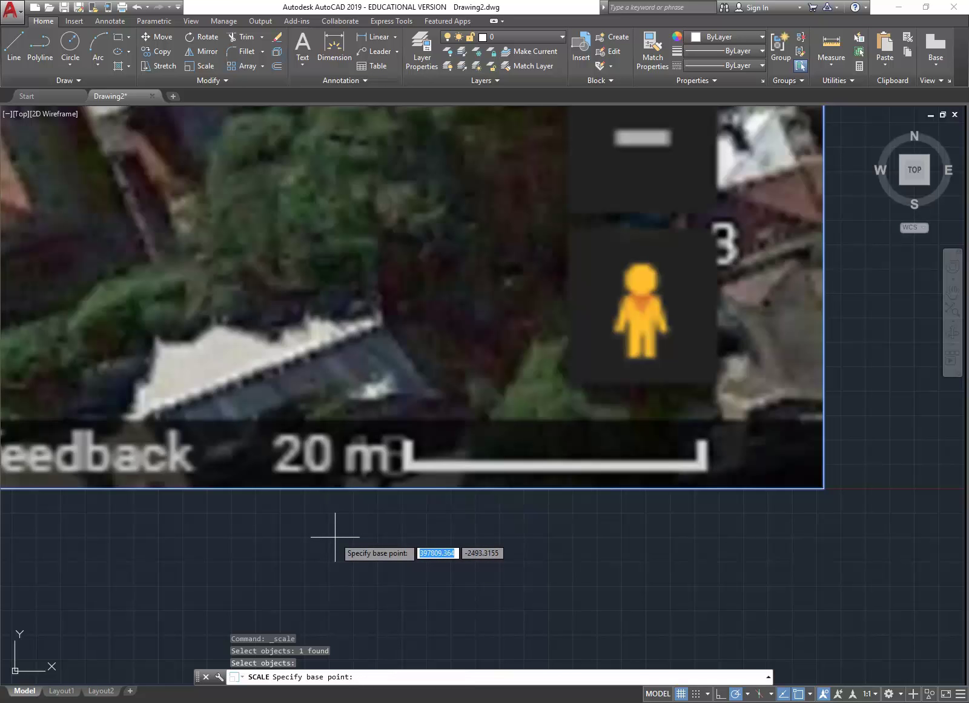
text(0)
key(Tab)
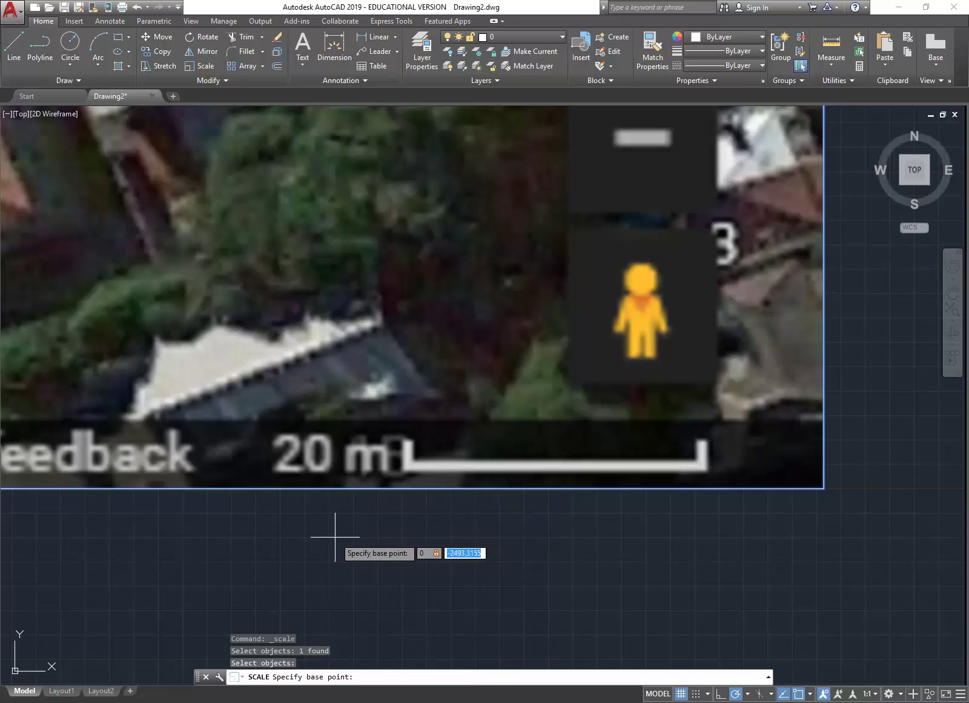
text(0)
key(Tab)
key(BackSpace)
text(09)
key(BackSpace)
key(Return)
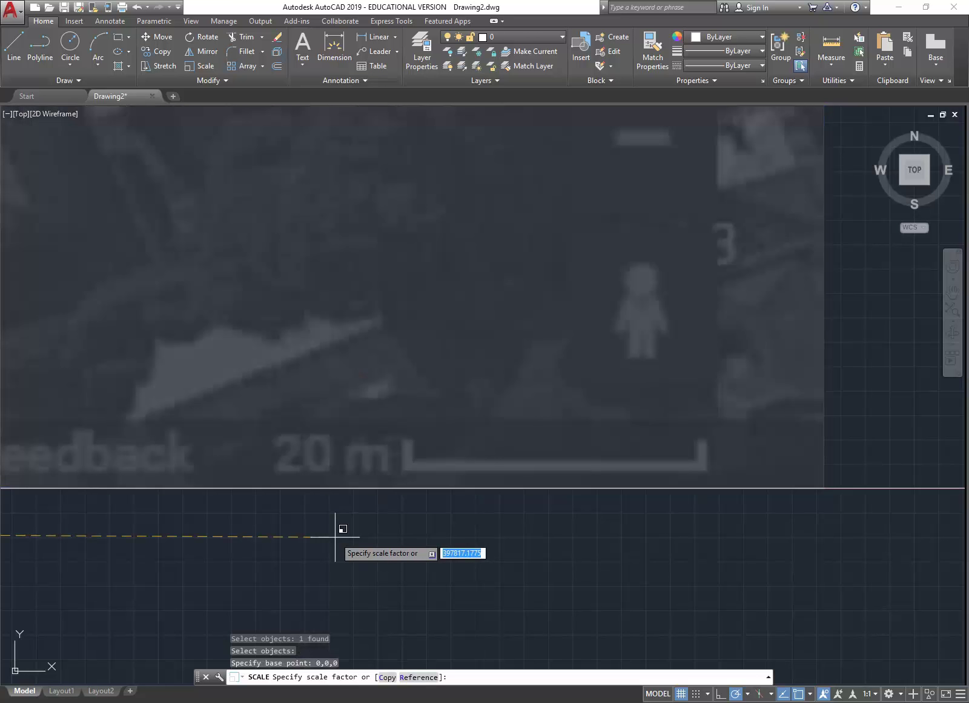
Scale by reference with Ortho on, giving the scale bar's measured length a new value of 20000
click(417, 677)
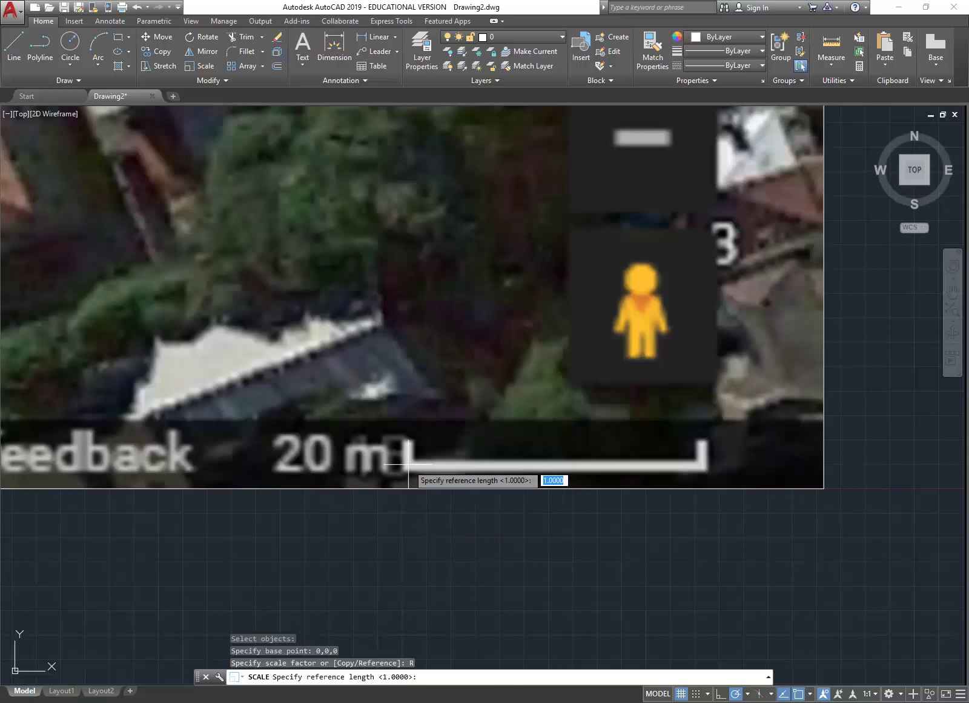
scroll(527, 446, up, 4)
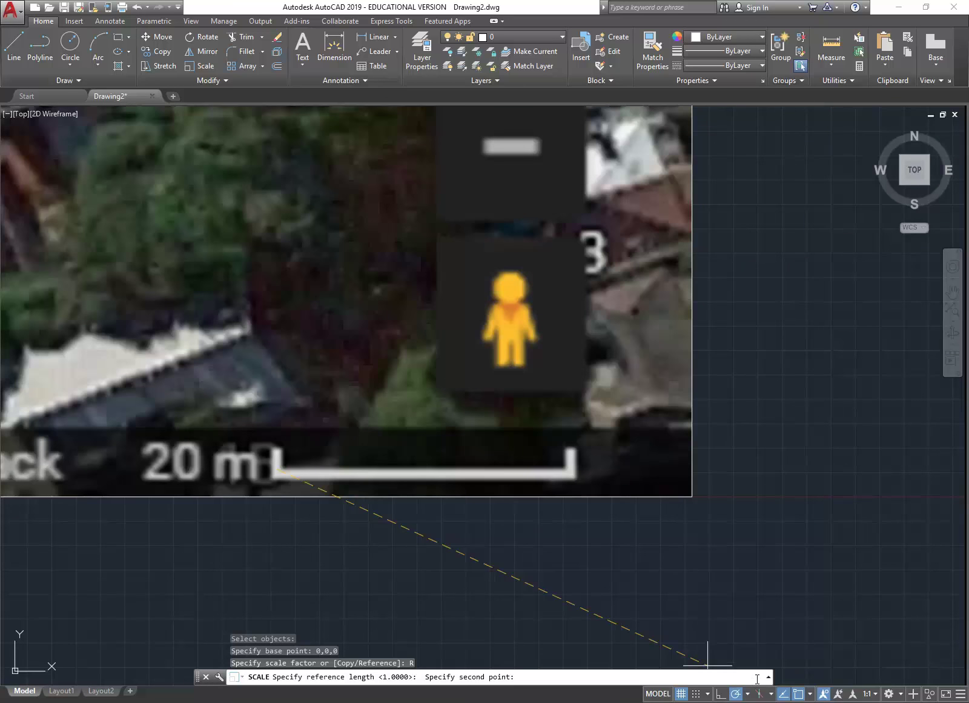
click(719, 694)
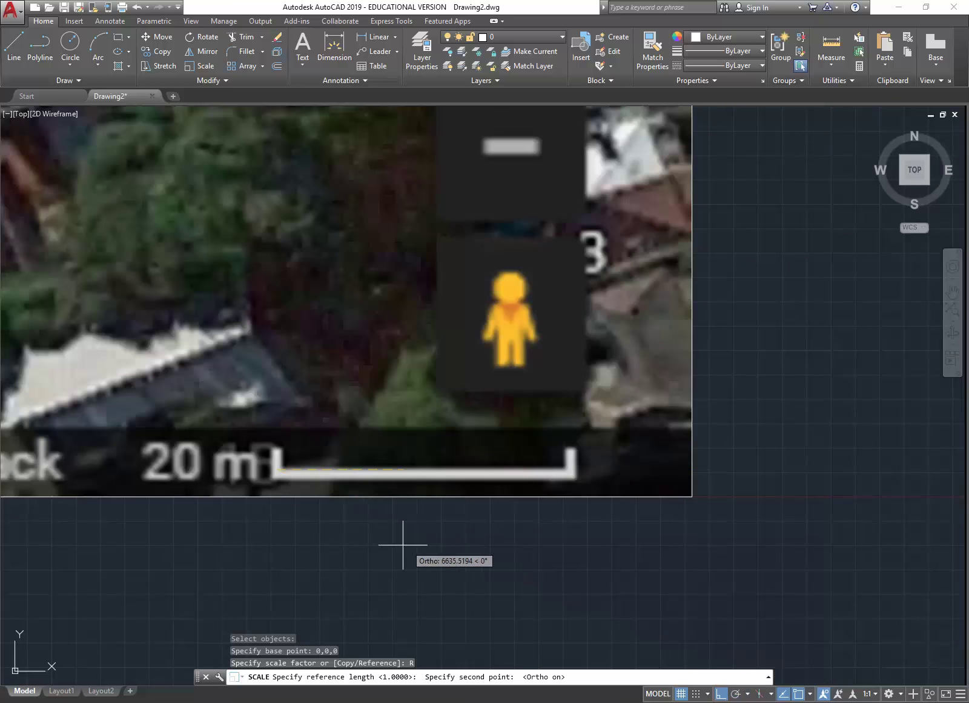
scroll(588, 468, up, 3)
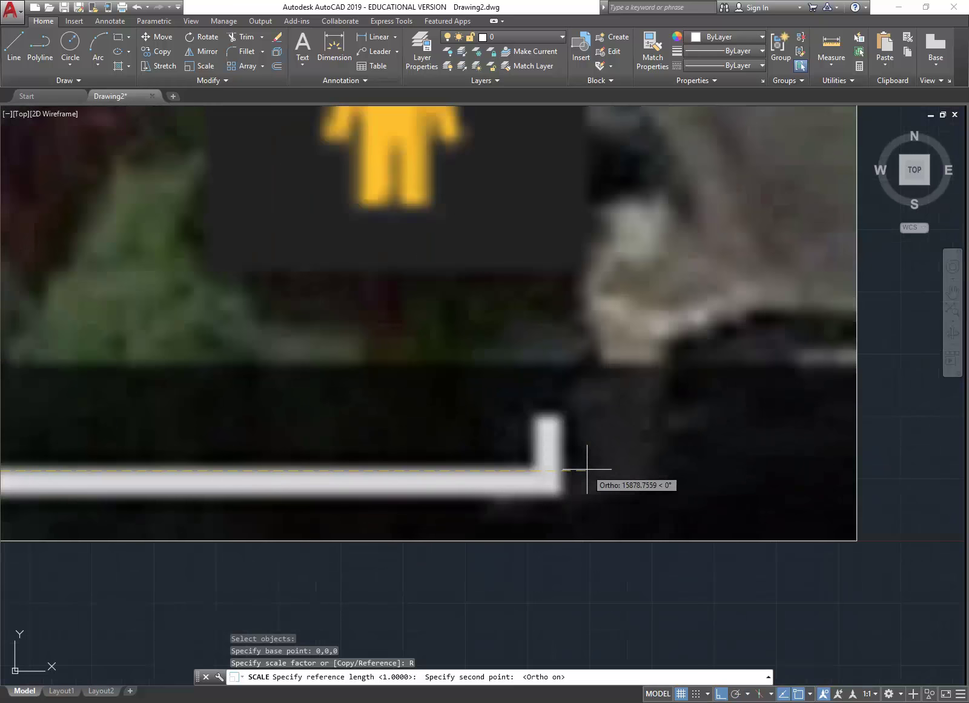
click(547, 468)
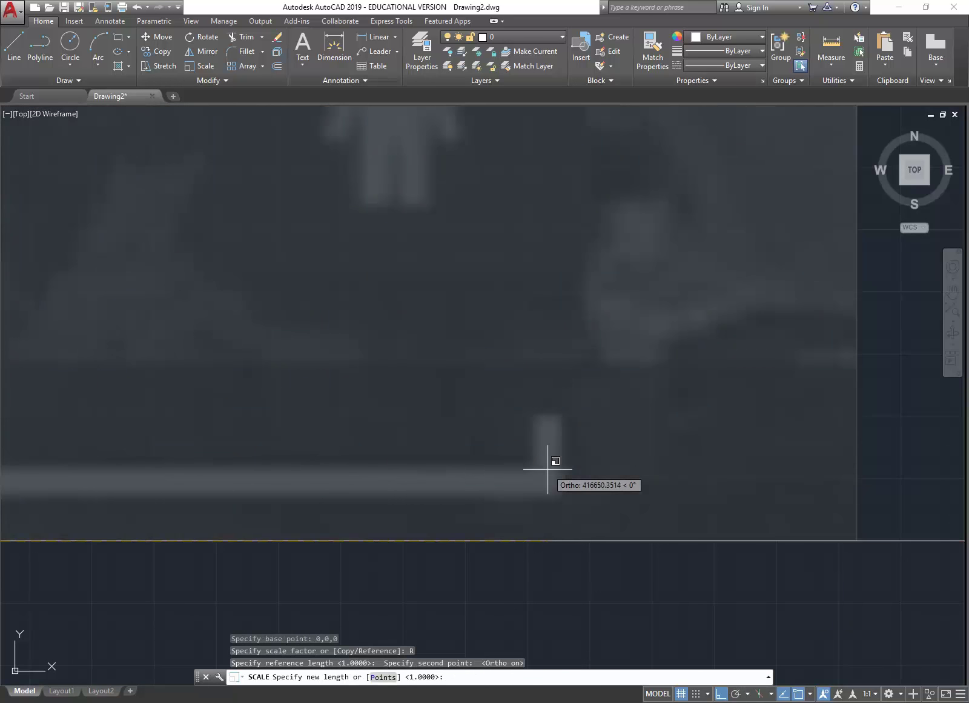
scroll(548, 468, down, 3)
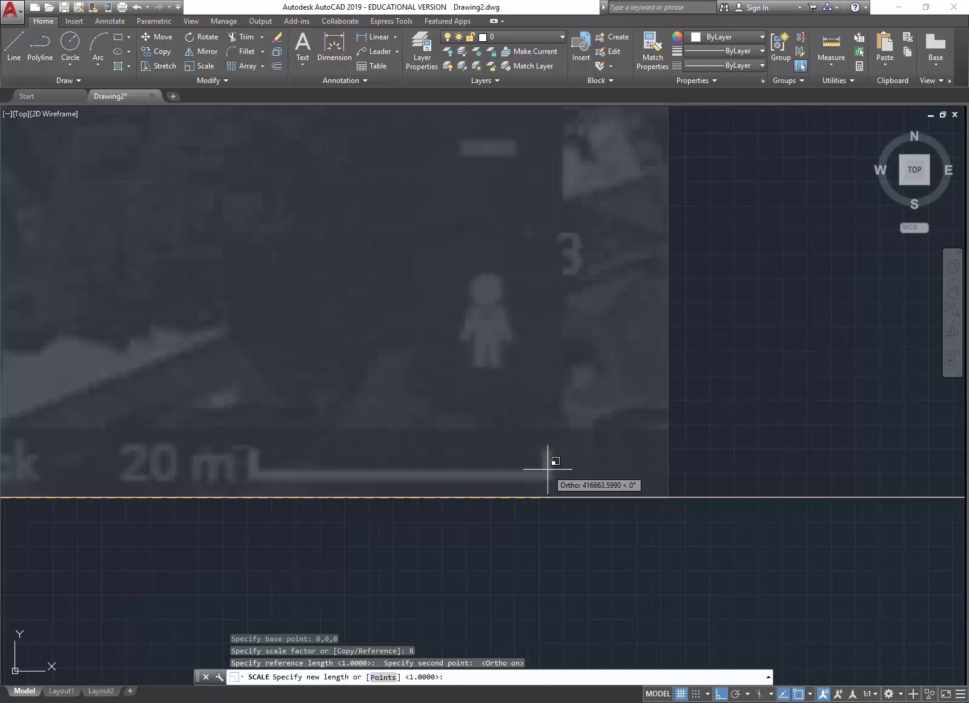
text(2)
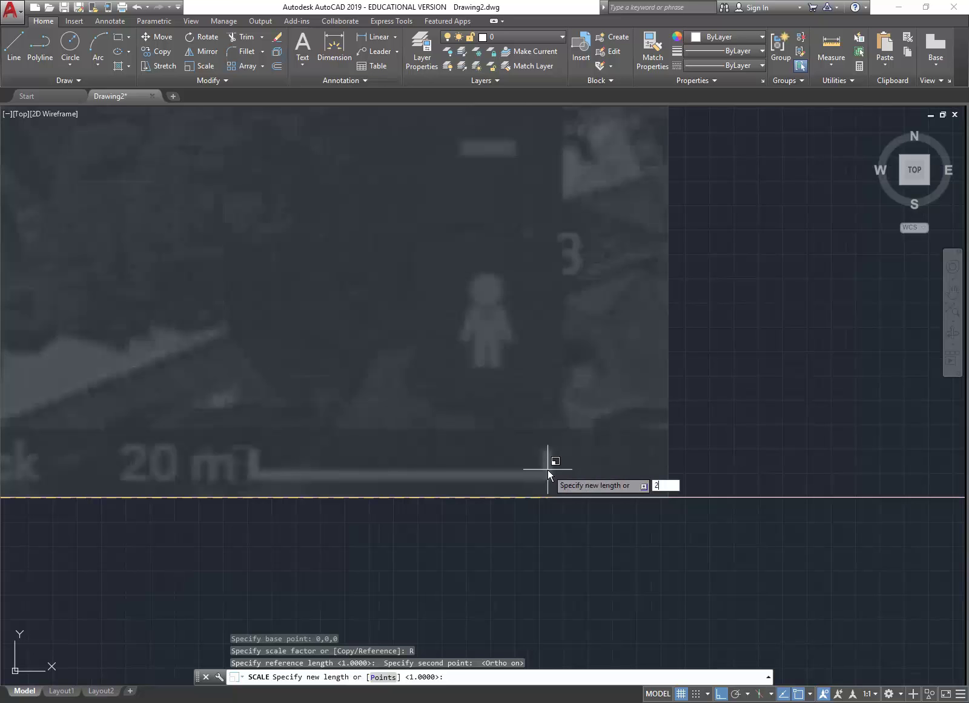
text(0000)
key(Return)
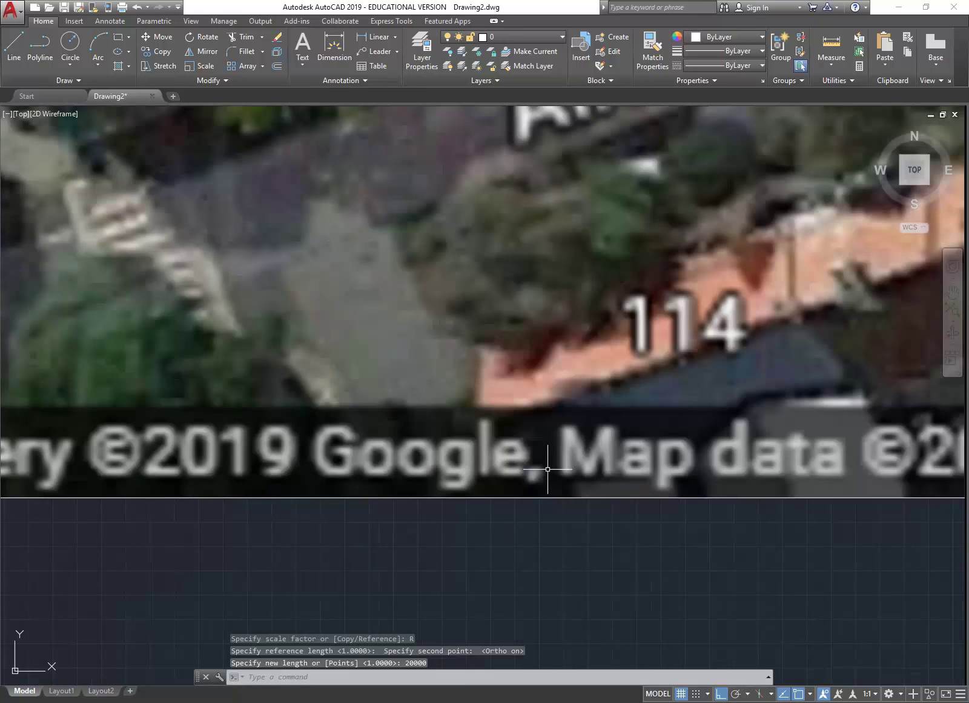
scroll(612, 442, down, 6)
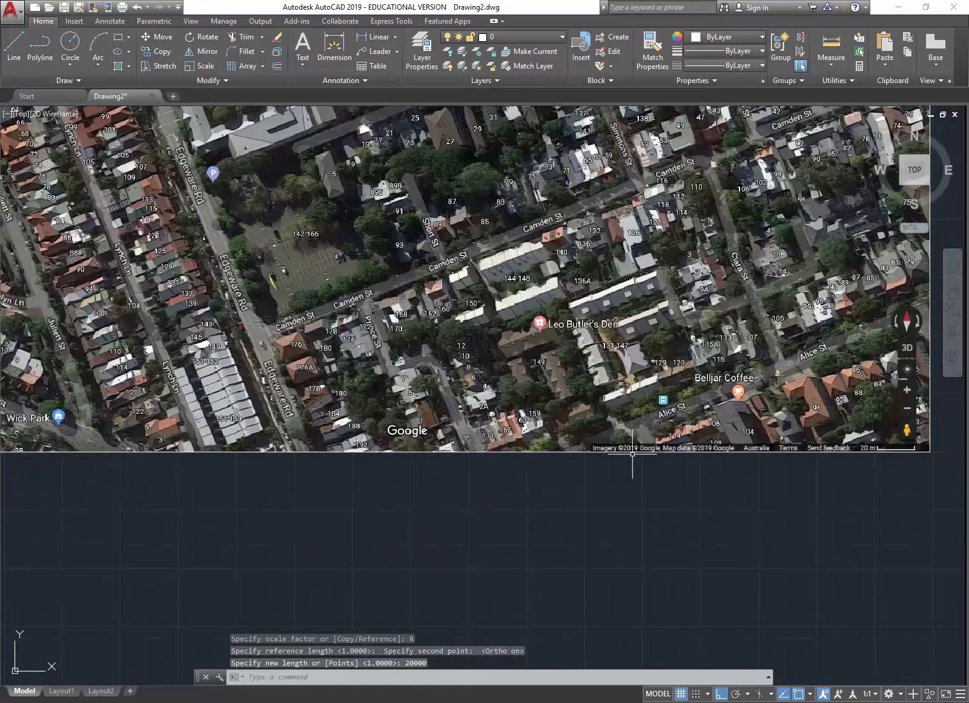
scroll(643, 449, down, 3)
scroll(638, 471, up, 8)
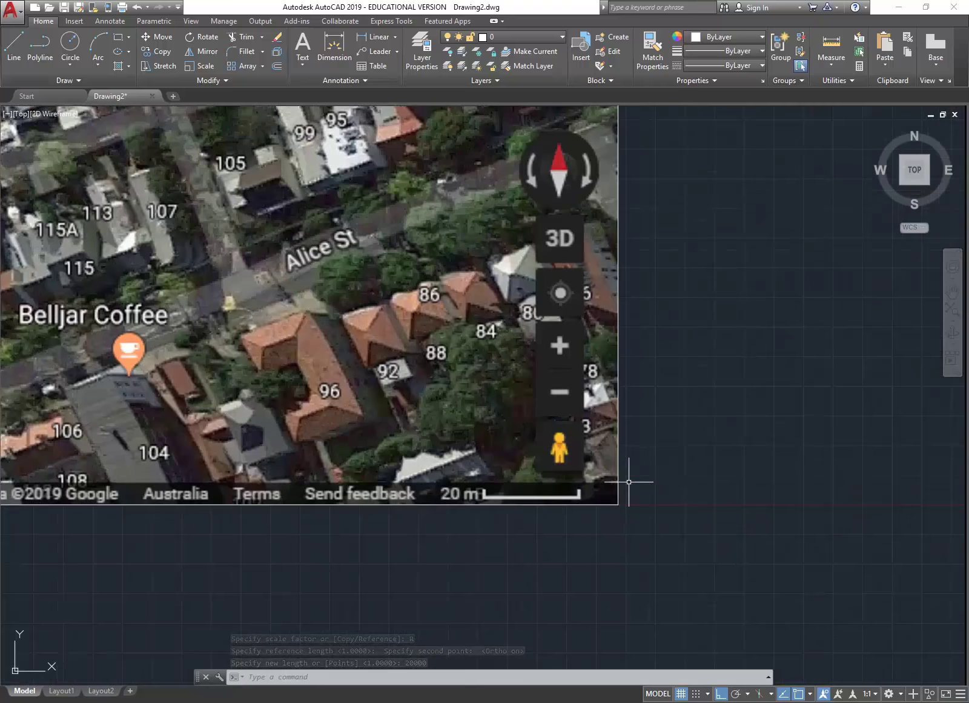
scroll(421, 470, up, 4)
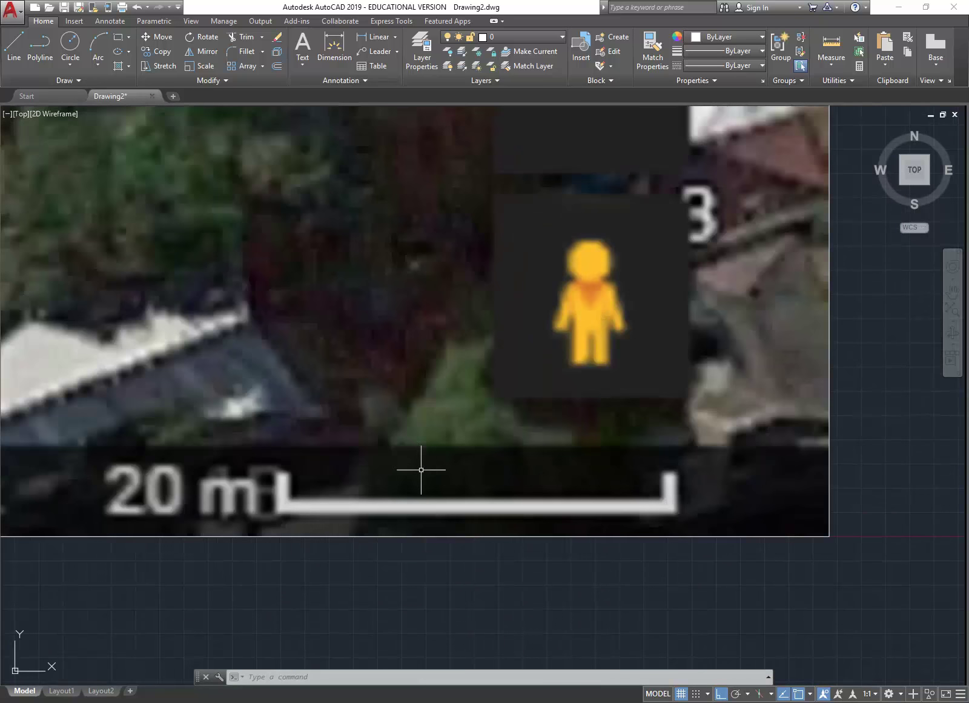
click(831, 43)
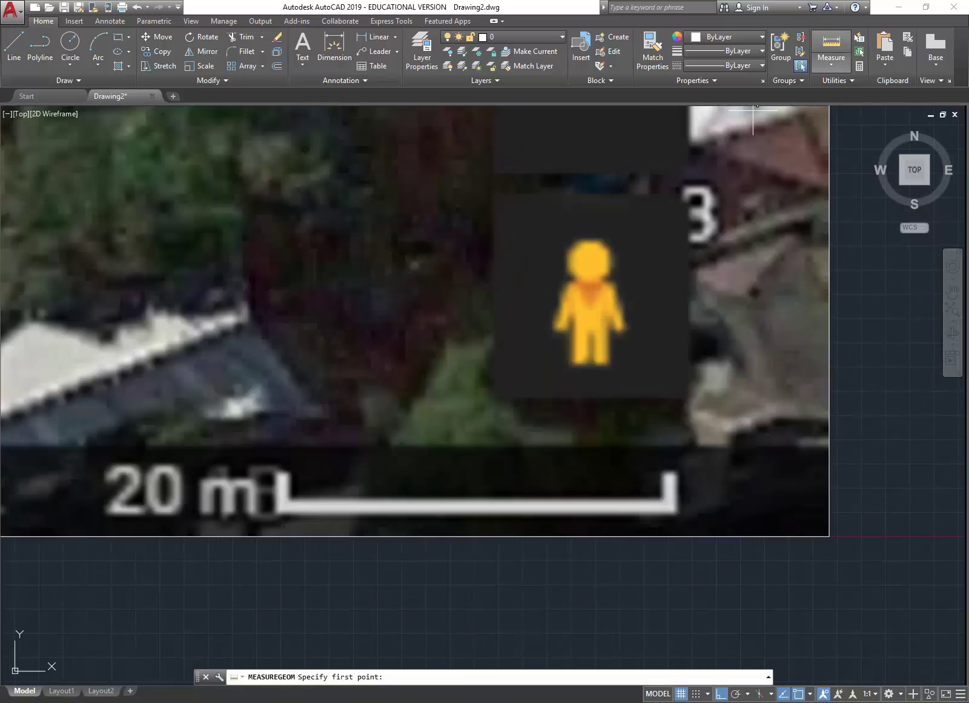
click(282, 496)
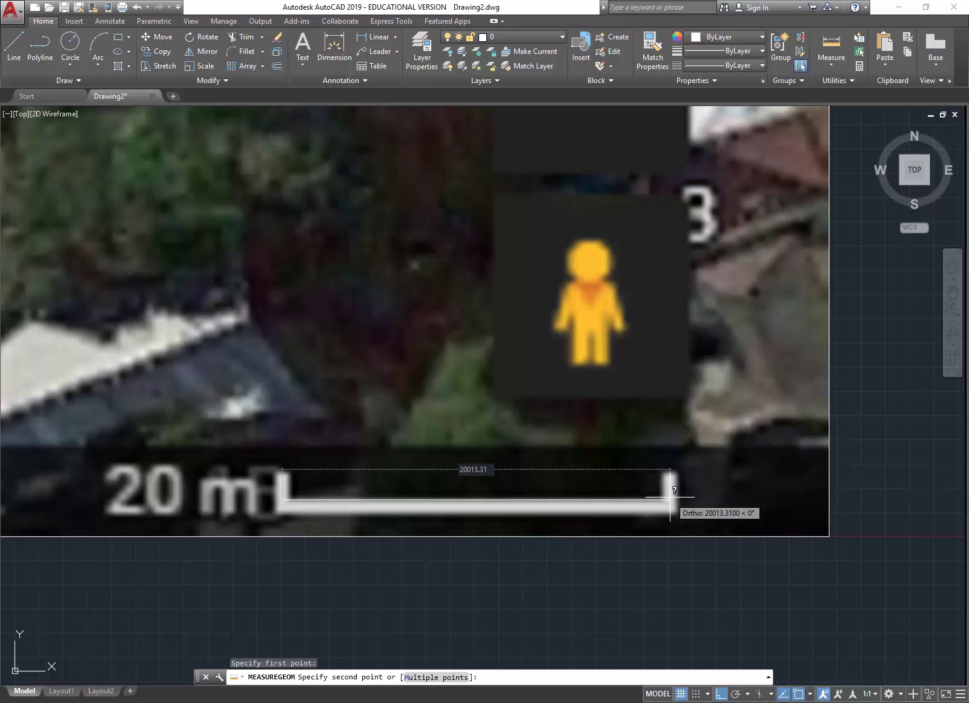
key(Escape)
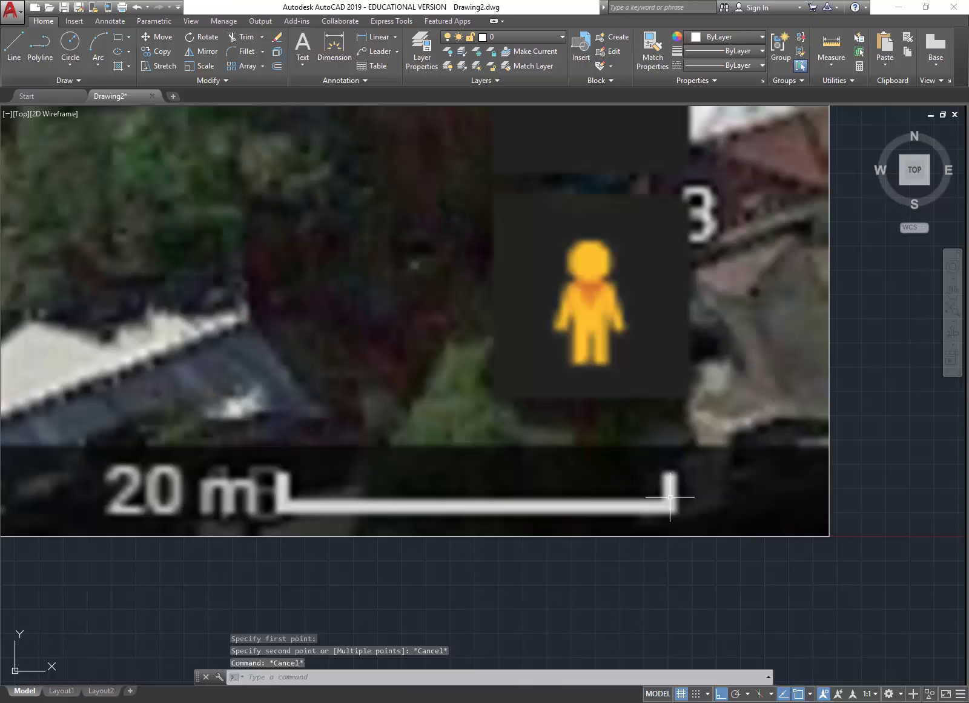
Undo the scaling, restore the attached Google image, and pan to its scale bar
key(ctrl+z)
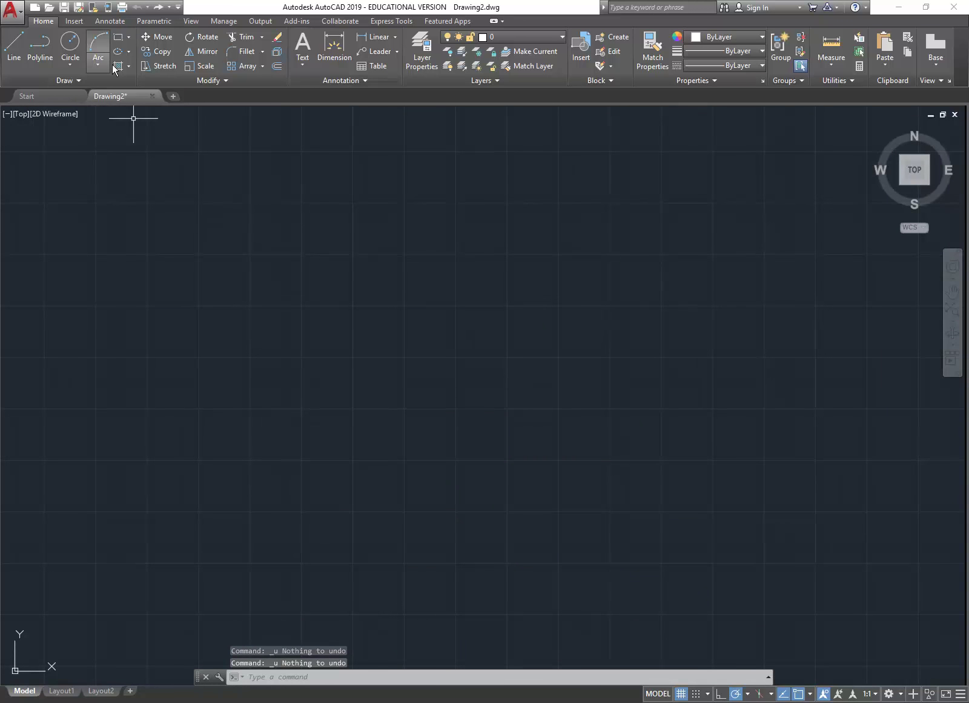
click(159, 7)
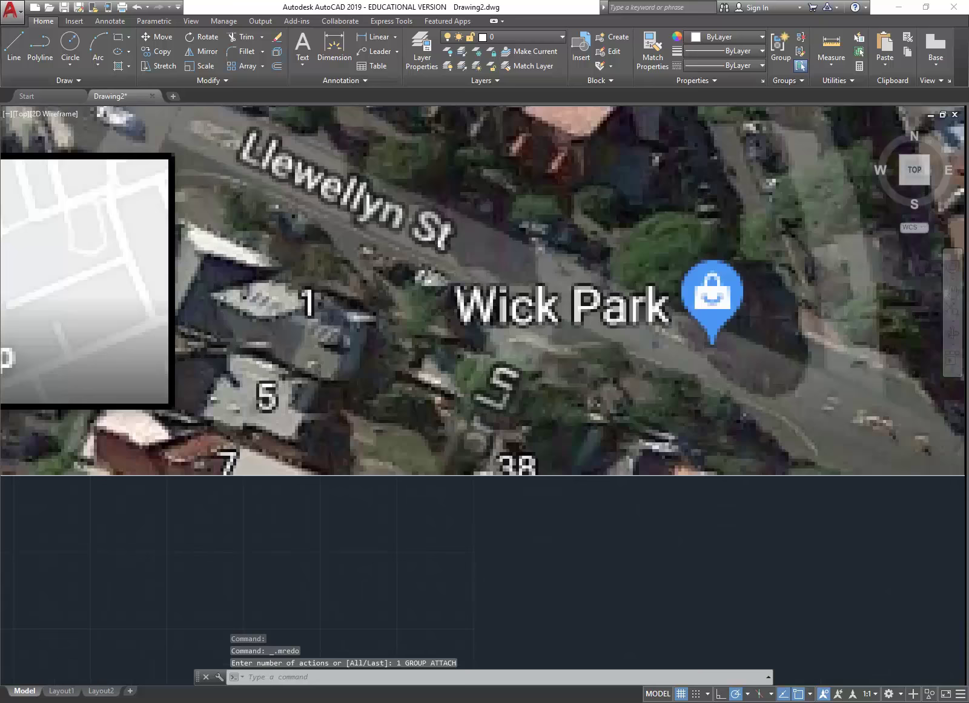
scroll(649, 400, down, 3)
middle_drag(649, 400, 225, 458)
scroll(260, 460, down, 5)
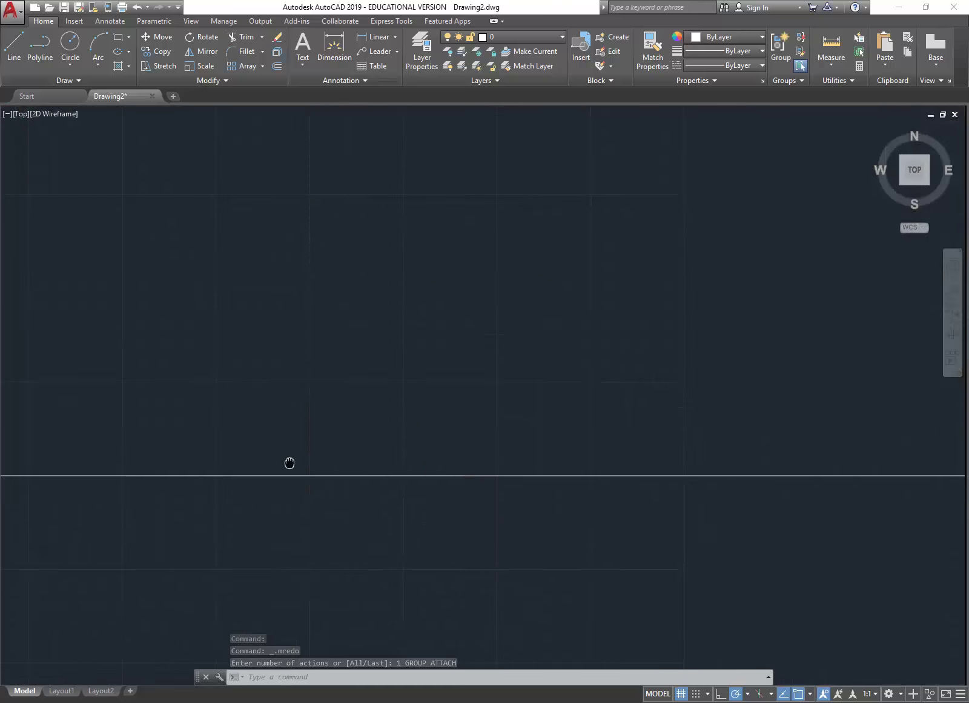
middle_drag(736, 464, 358, 485)
scroll(537, 503, up, 6)
scroll(566, 486, up, 5)
middle_drag(567, 486, 444, 519)
scroll(444, 512, down, 2)
scroll(470, 520, up, 2)
Begin measuring the 20 m scale bar's distance from its left end
click(831, 45)
scroll(321, 442, down, 2)
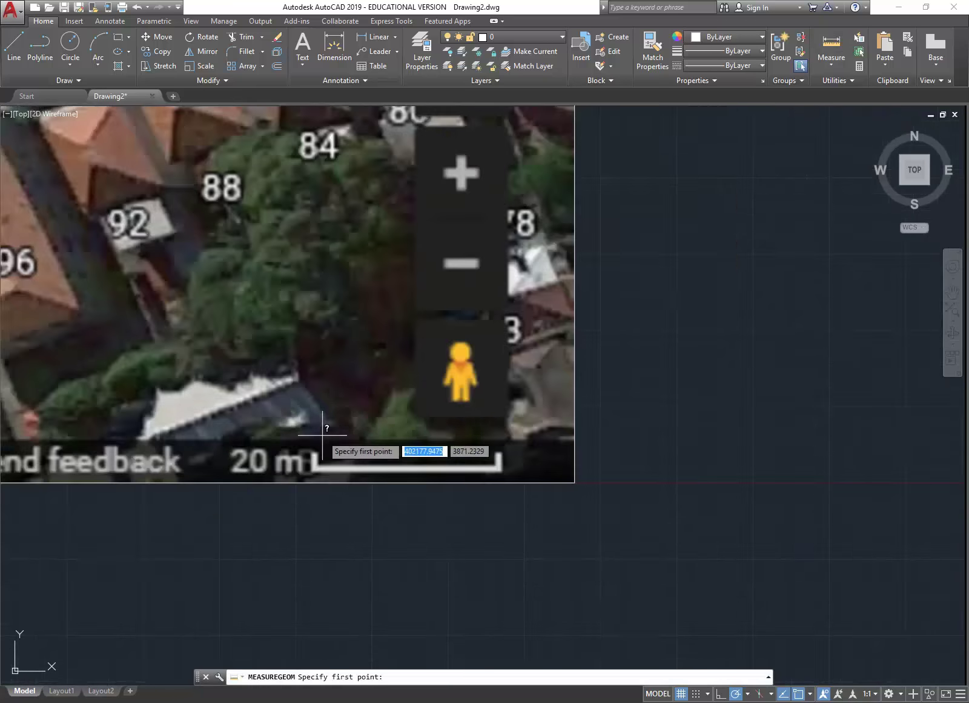
scroll(316, 478, up, 3)
click(303, 449)
scroll(240, 459, up, 2)
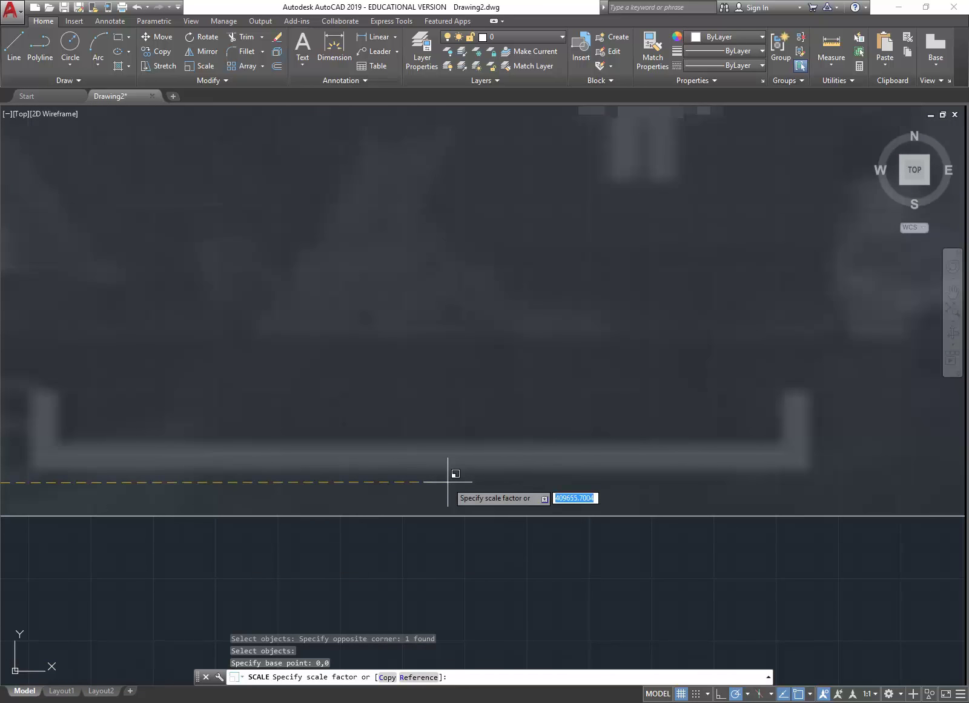
Enter 20000/15099 as the scale factor to bring the image to true size
text(20000/15099)
key(Return)
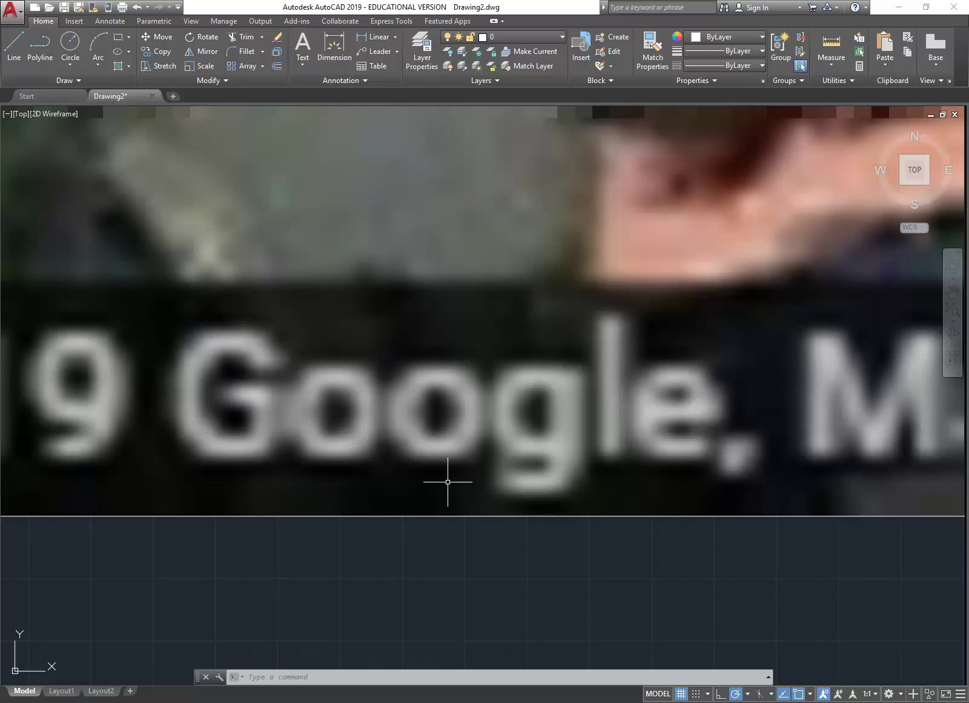
Zoom out and pan to frame the whole rescaled Google image
scroll(437, 471, down, 10)
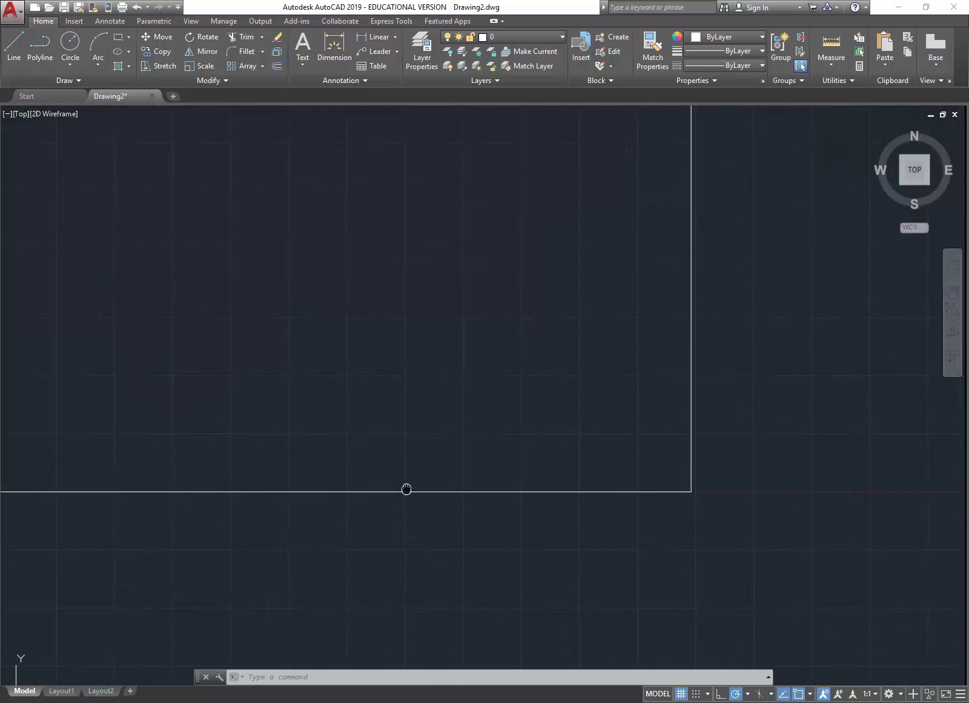
scroll(338, 400, down, 10)
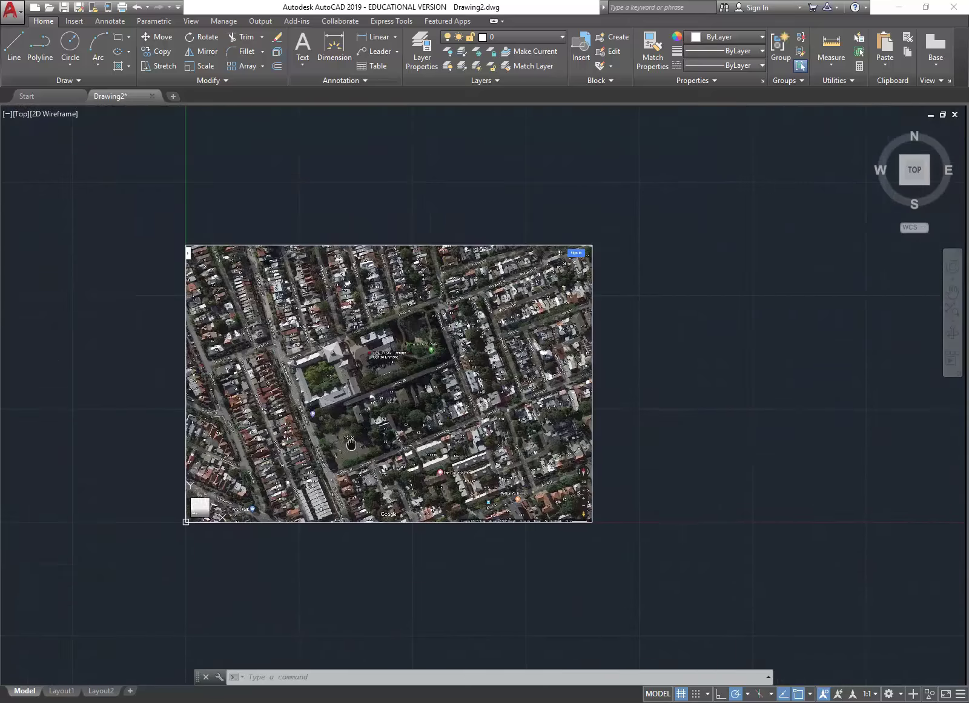
middle_drag(349, 436, 303, 501)
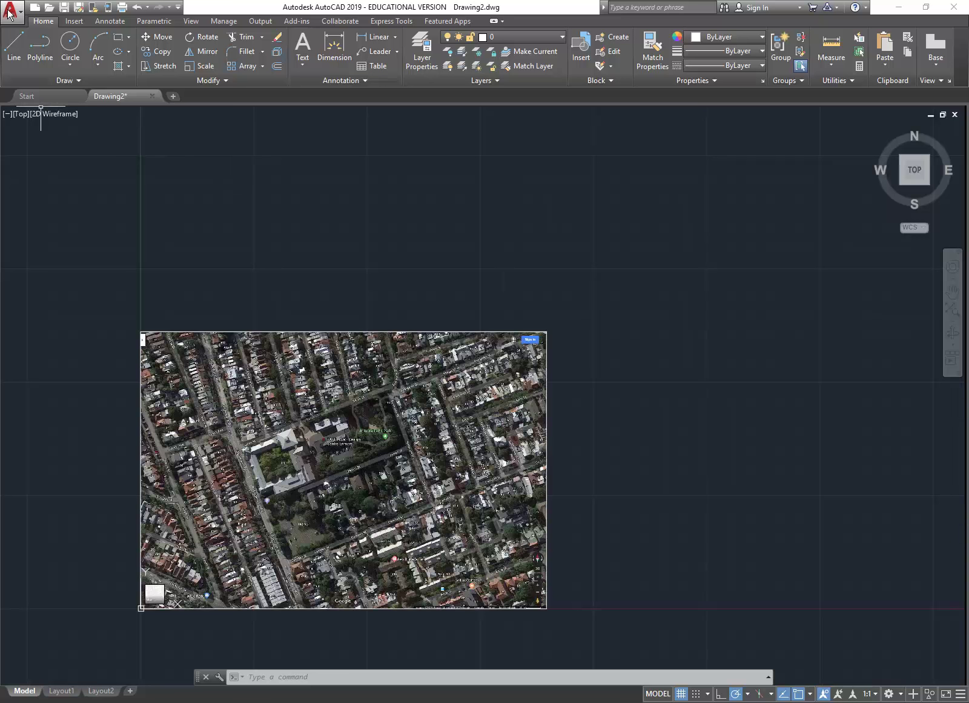
key(Escape)
key(Escape)
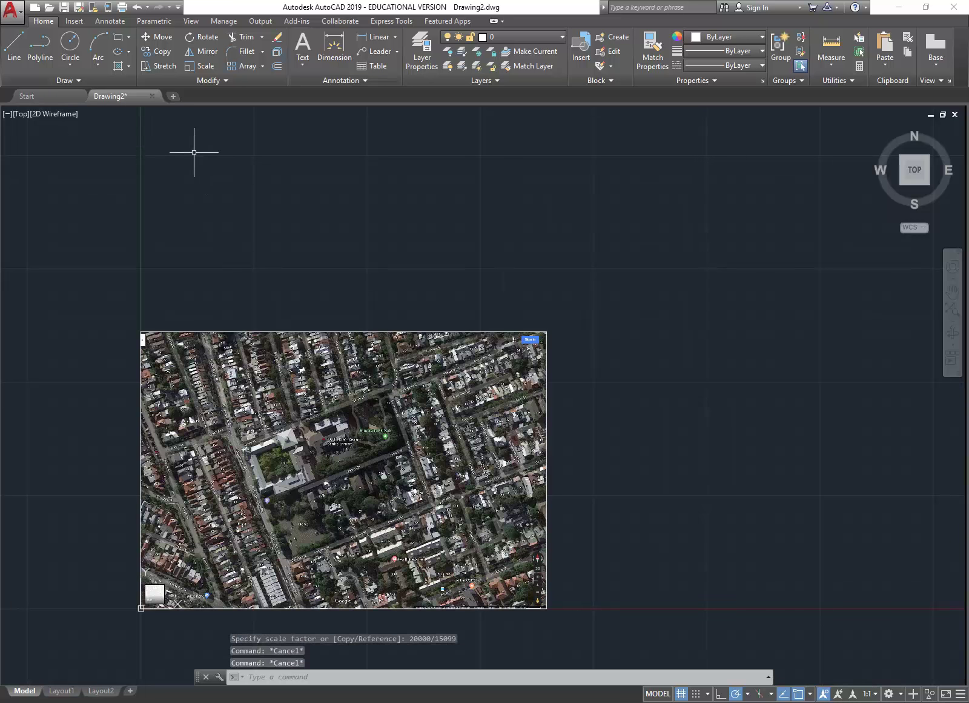
Attach the EDC Satelite View SixMaps image, accepting 0,0 as the insertion point
click(75, 22)
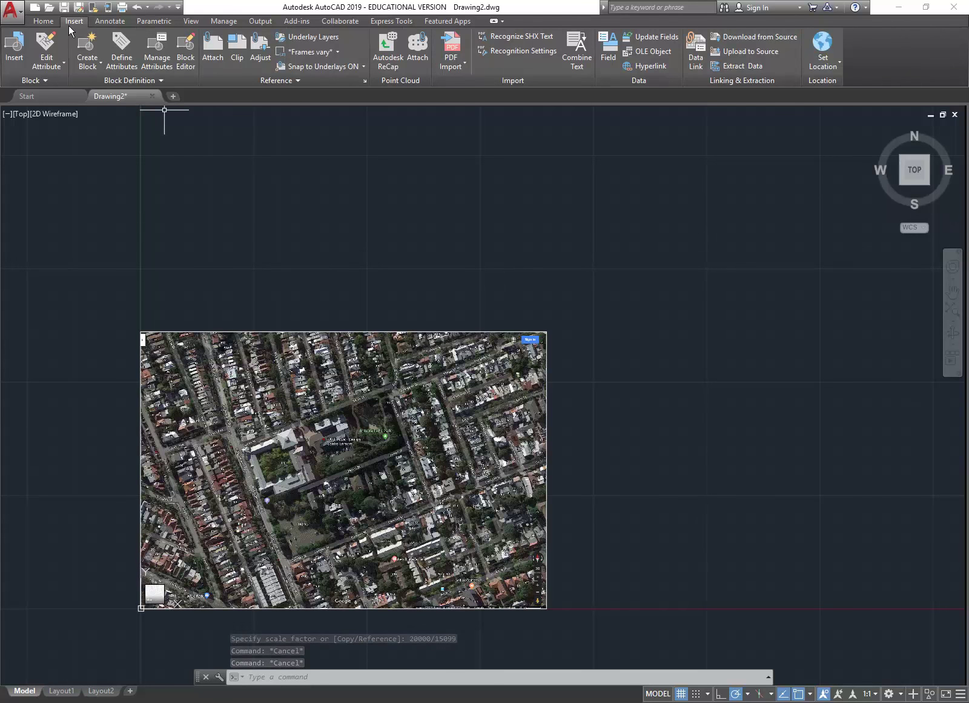
click(213, 51)
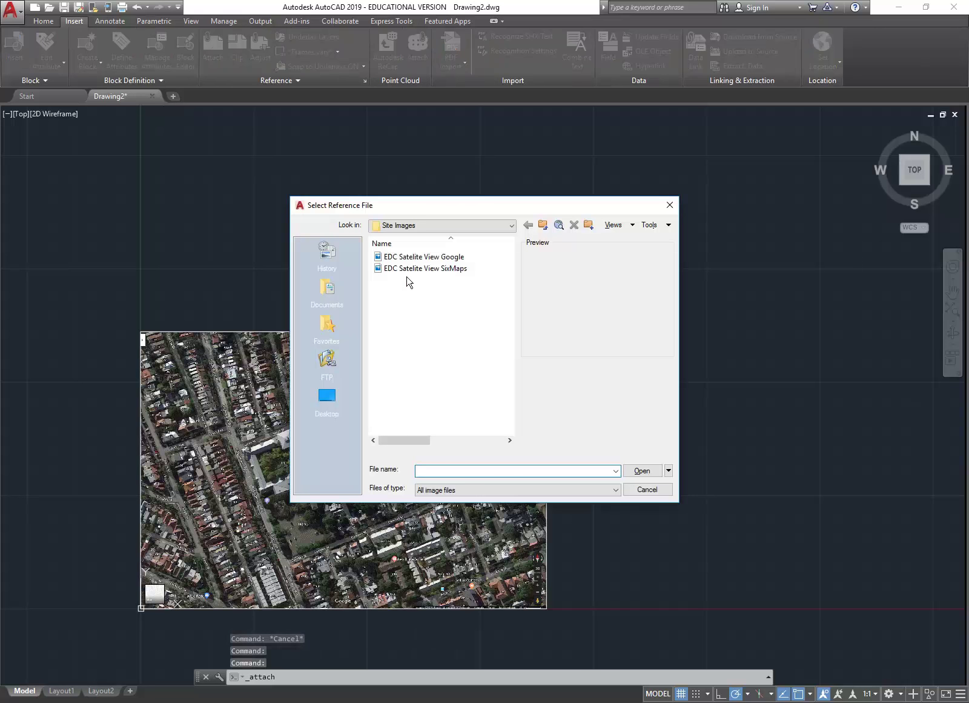
click(424, 270)
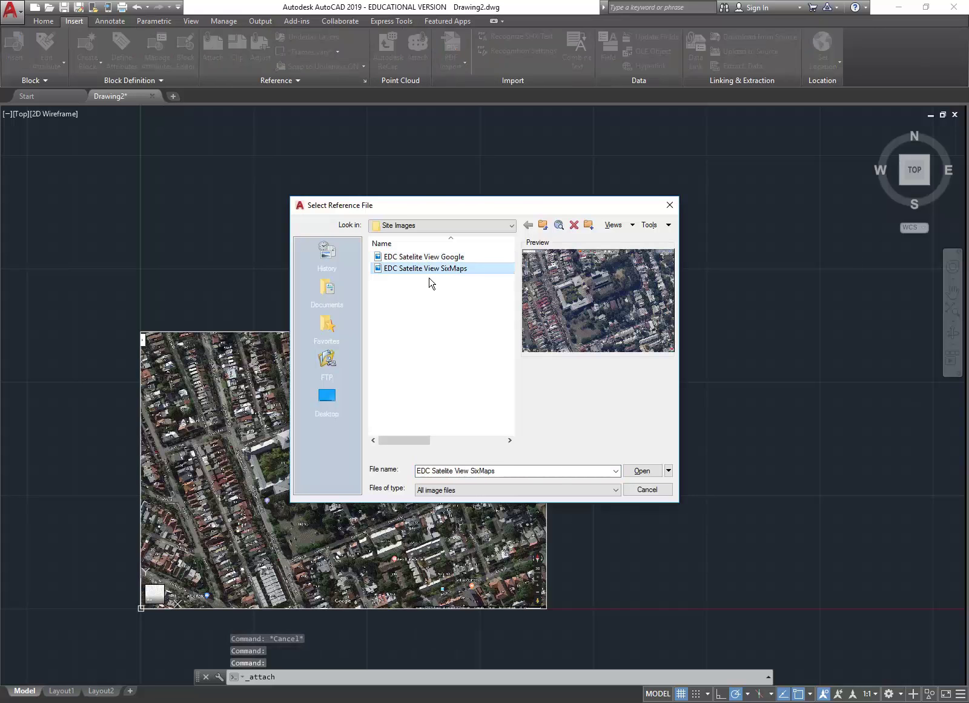
click(639, 469)
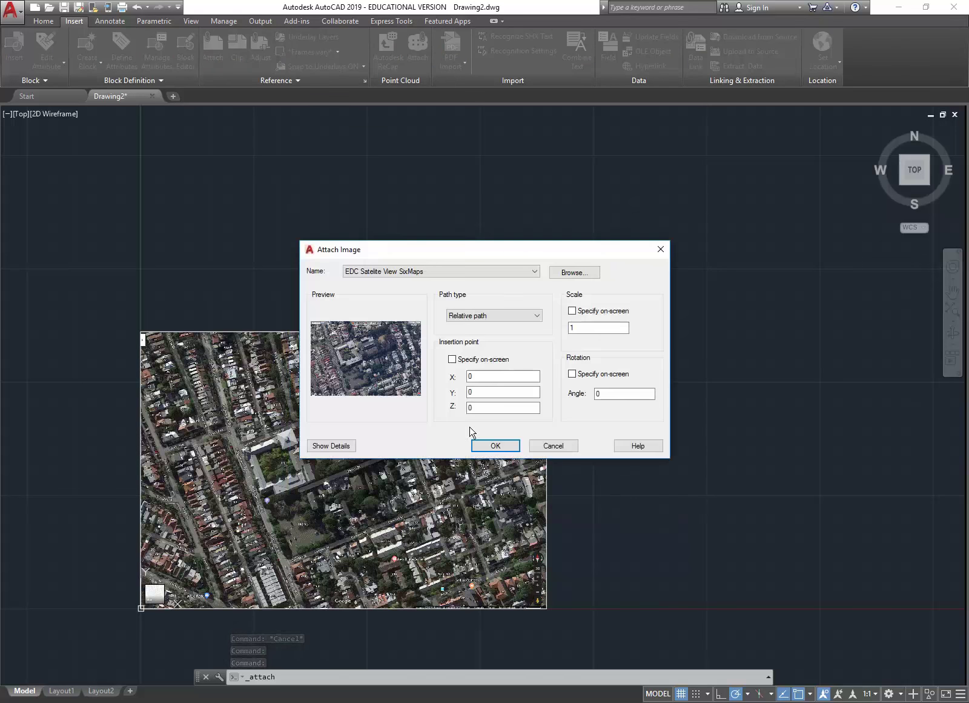
click(452, 359)
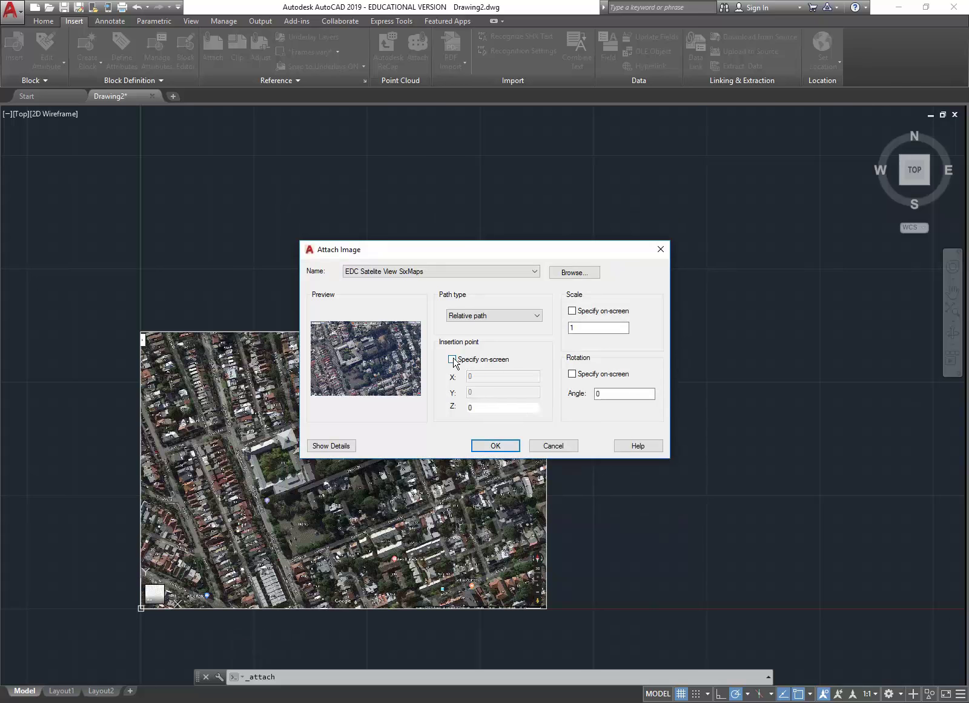
click(498, 447)
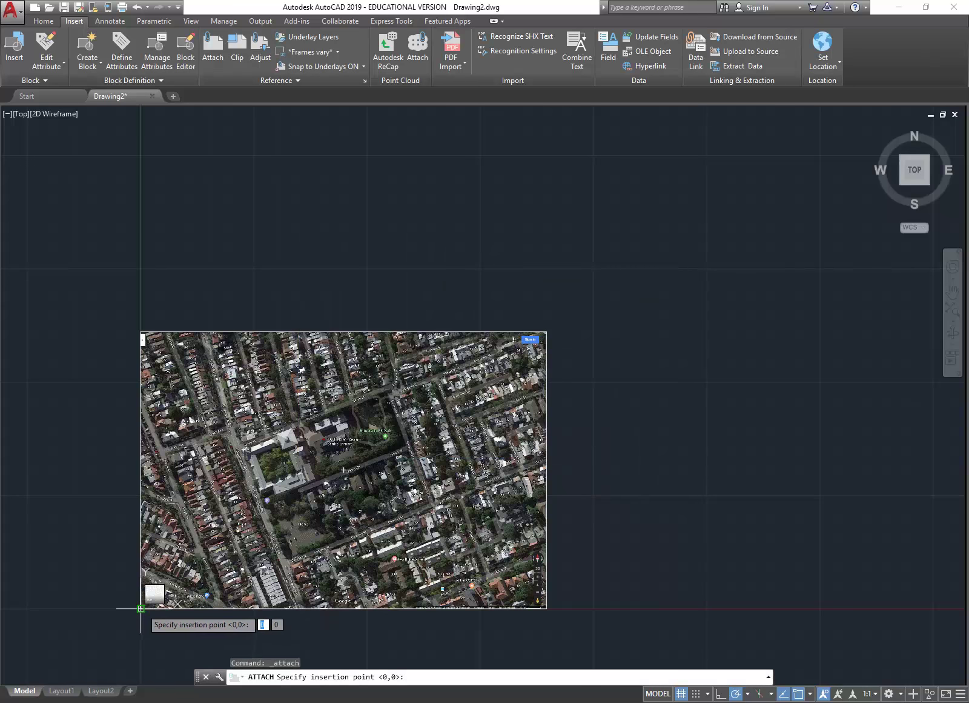
key(Return)
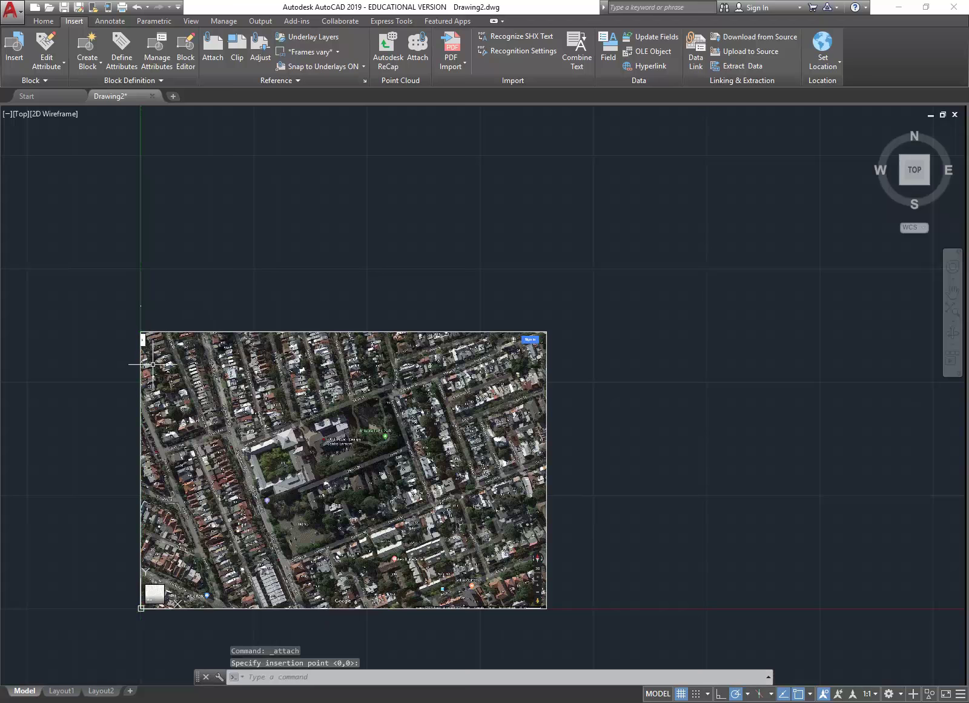
Window-select the attached image, then undo the zoom and selection
scroll(141, 299, up, 15)
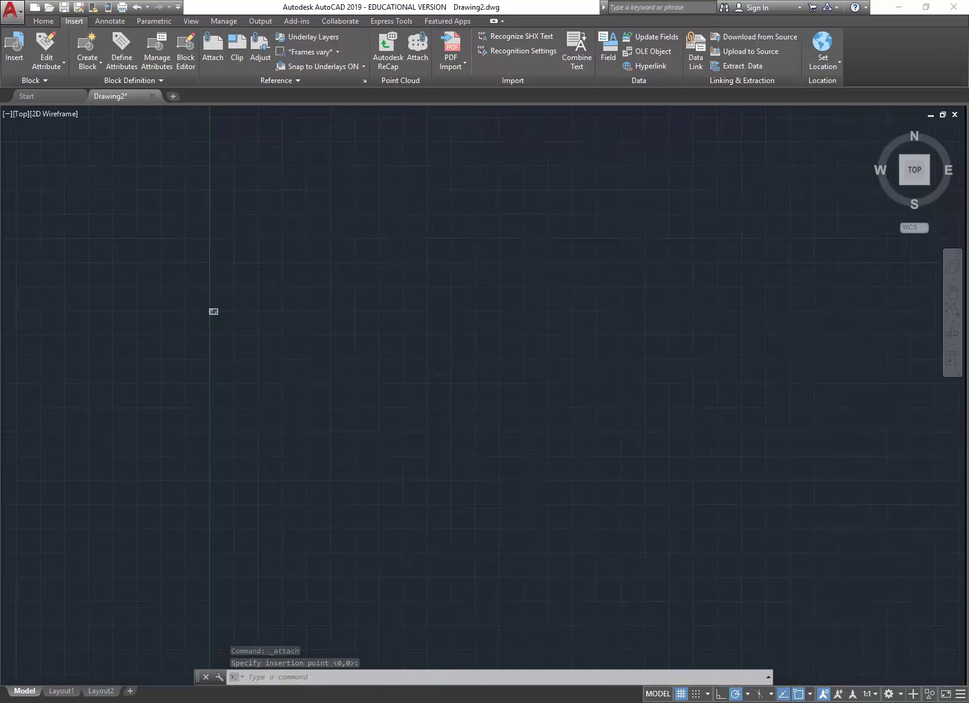
scroll(223, 351, up, 5)
click(138, 209)
click(219, 270)
key(ctrl+z)
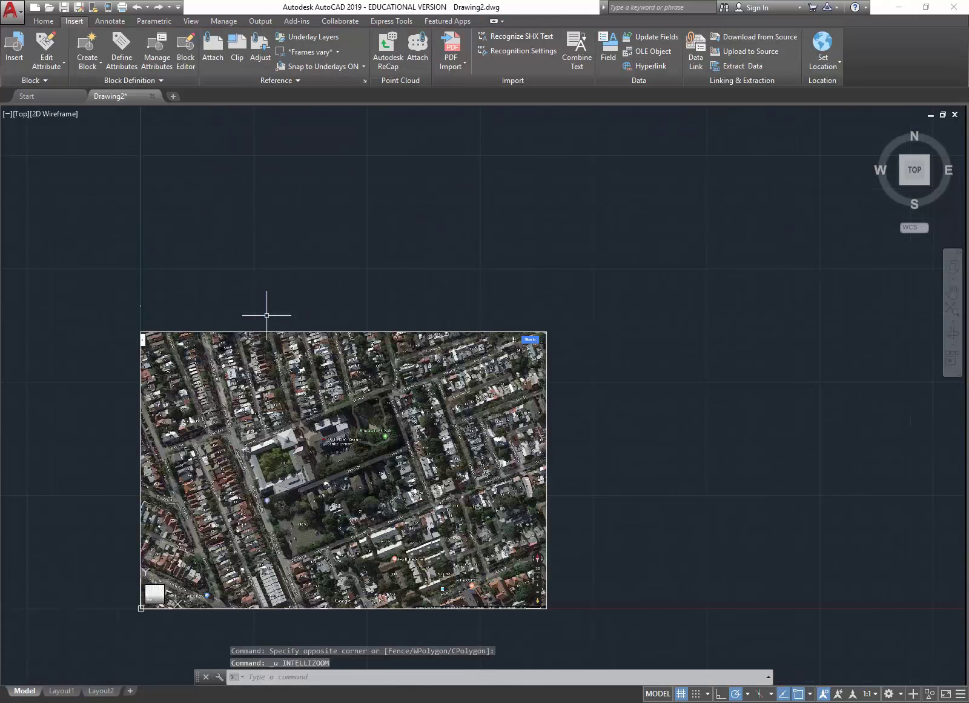
key(ctrl+z)
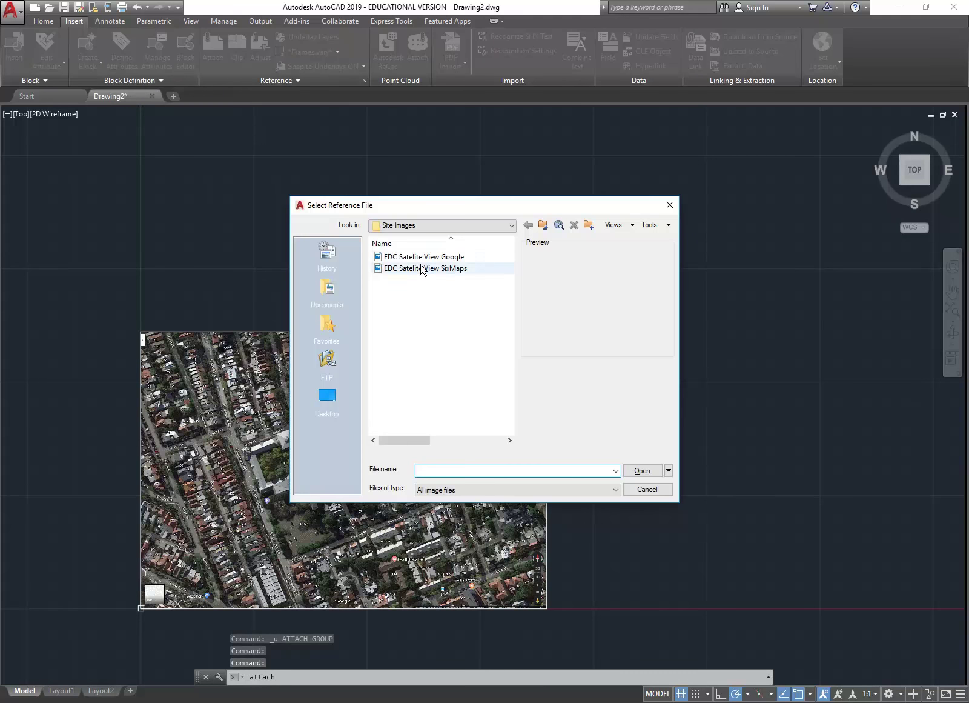
Attach EDC Satelite View SixMaps at scale 1000, placed just above the Google image
click(423, 269)
click(640, 470)
click(452, 359)
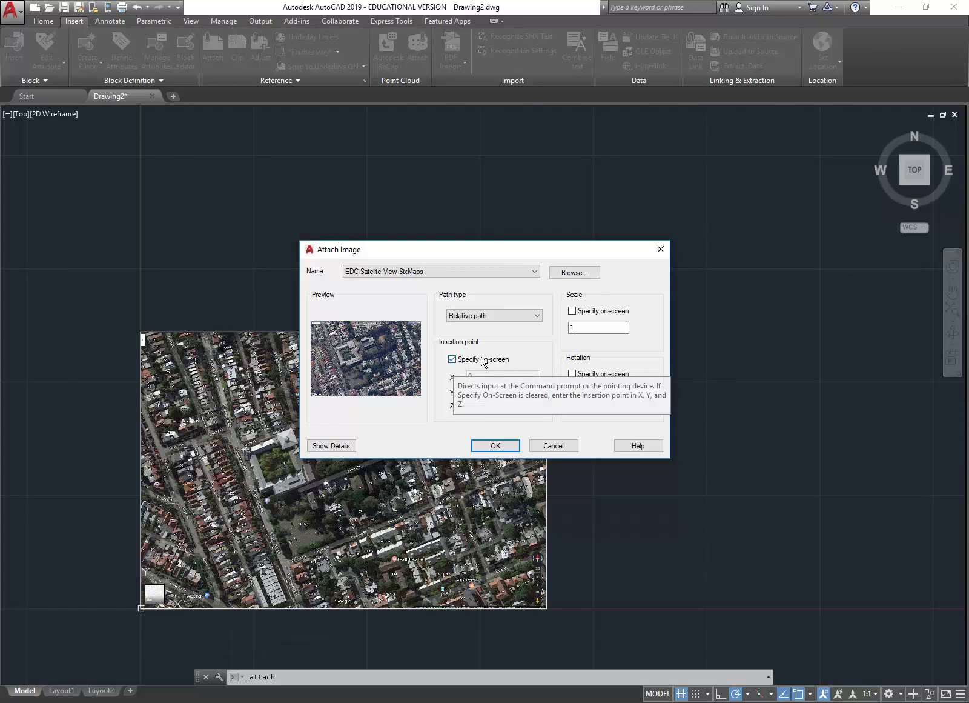
click(592, 328)
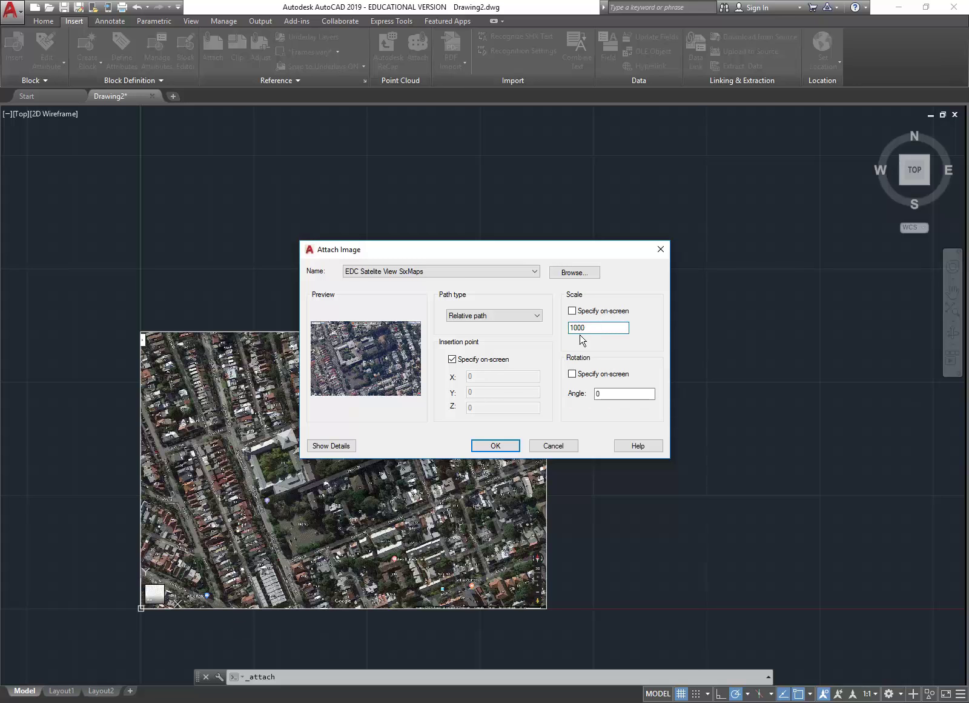
click(495, 445)
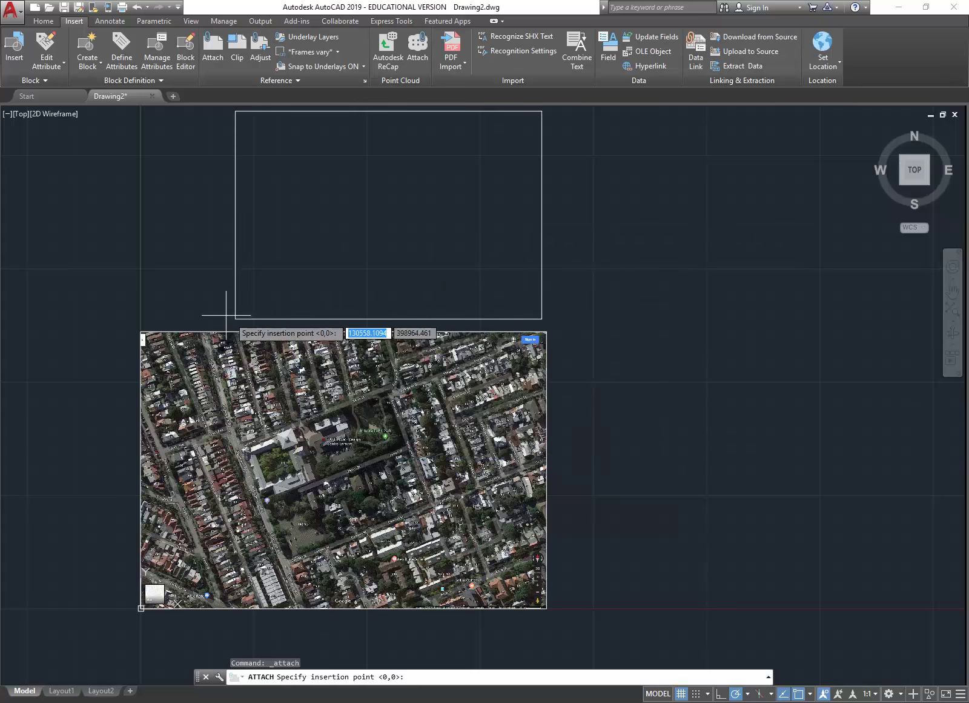
click(141, 314)
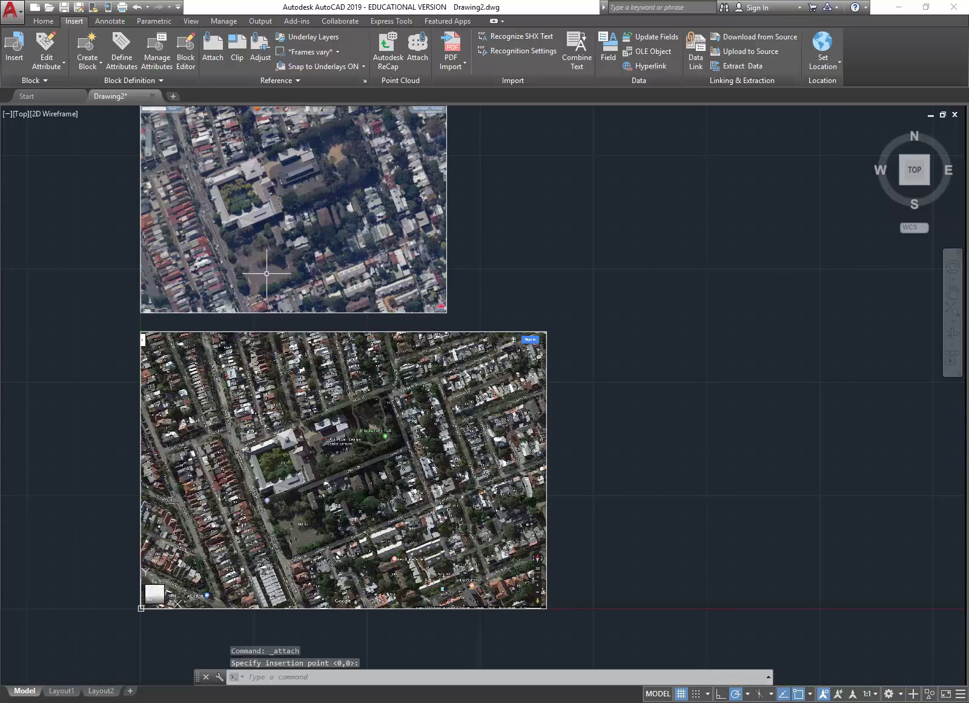
middle_drag(275, 270, 391, 329)
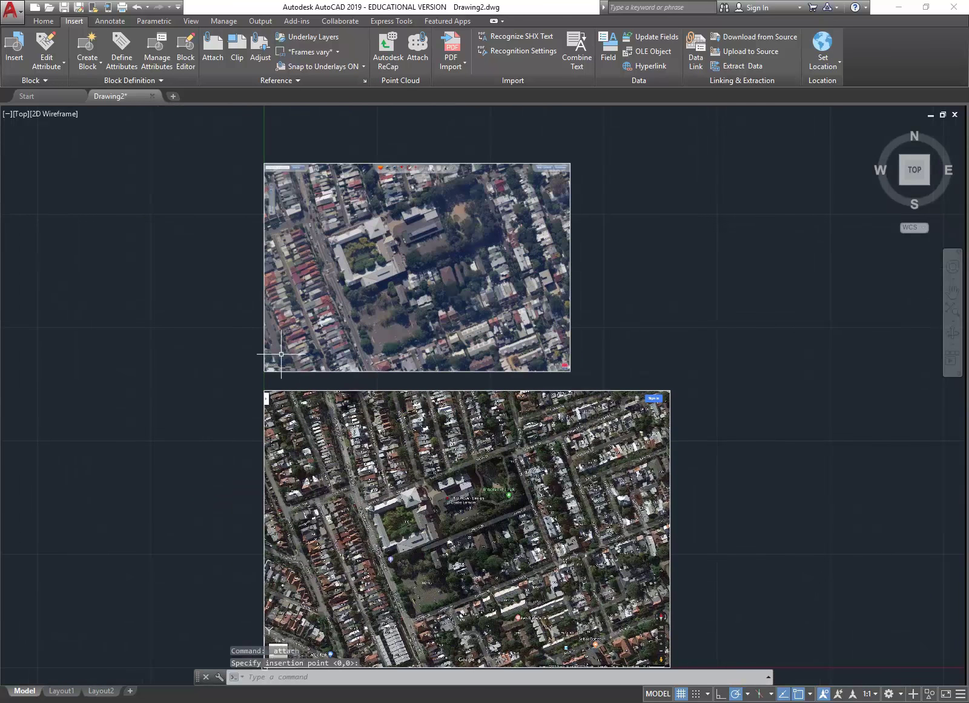
Start scaling the SixMaps image, using its lower-left corner as the base point
scroll(273, 385, up, 4)
scroll(245, 331, up, 1)
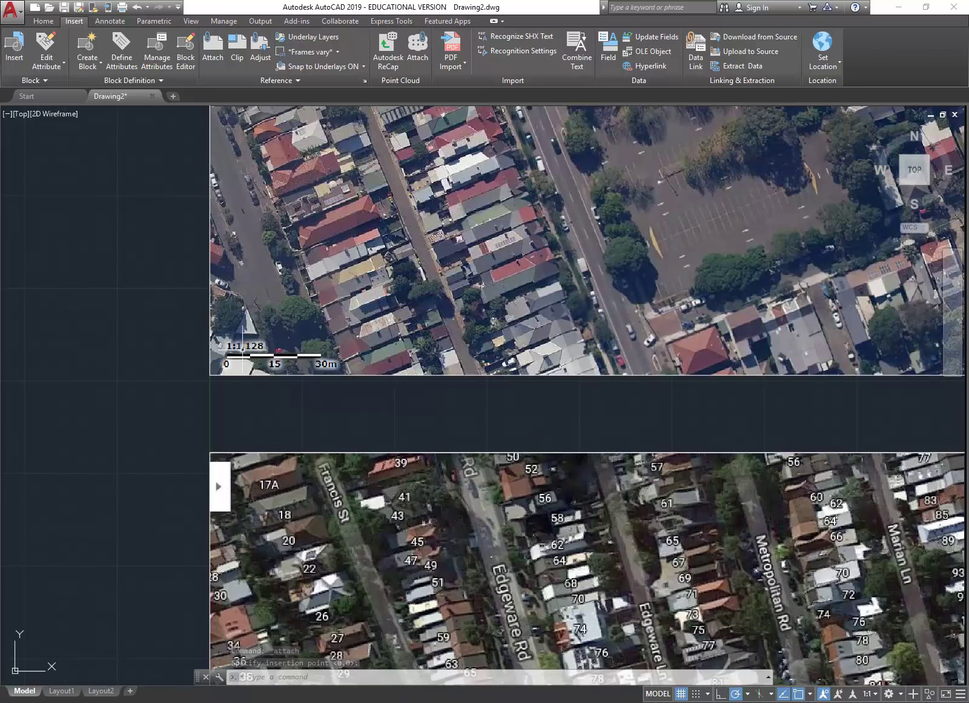
scroll(244, 339, up, 5)
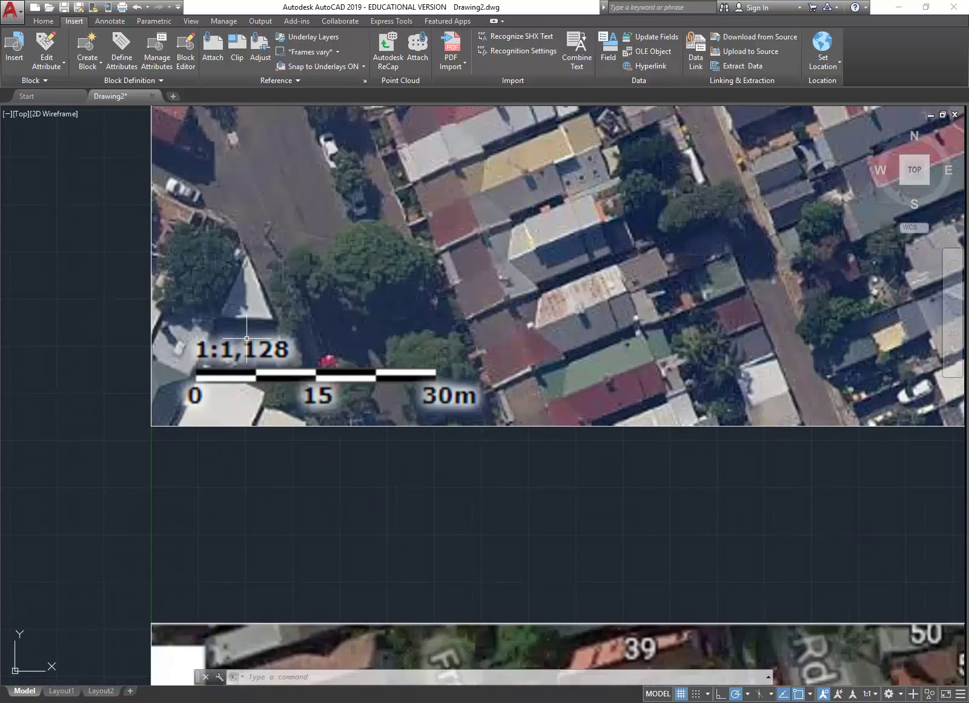
scroll(270, 323, up, 2)
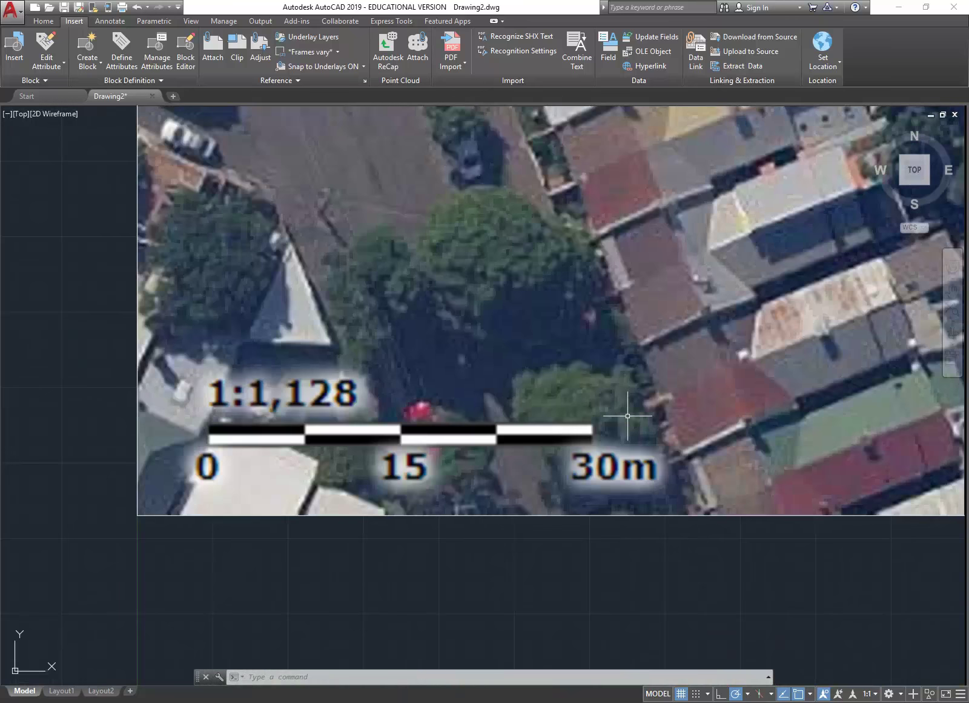
click(45, 22)
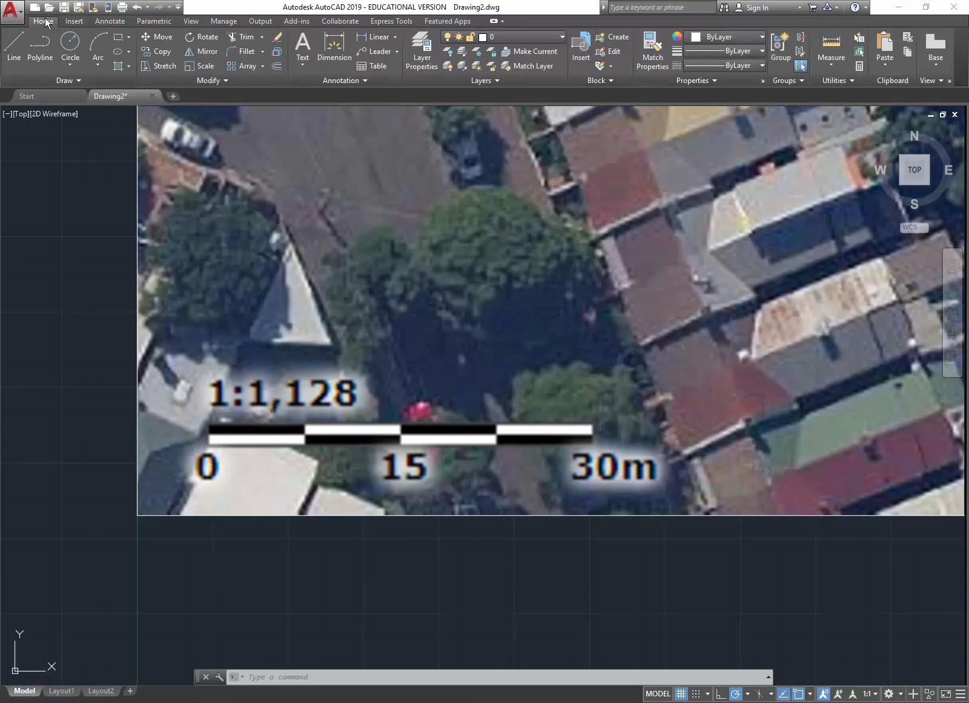
click(206, 66)
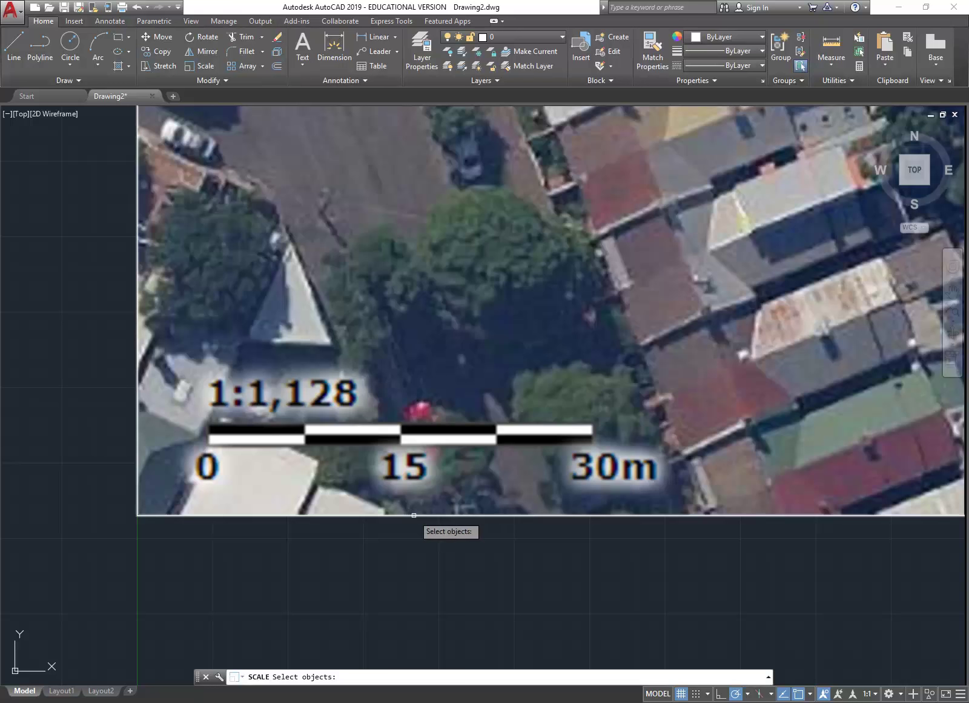
click(414, 515)
key(Return)
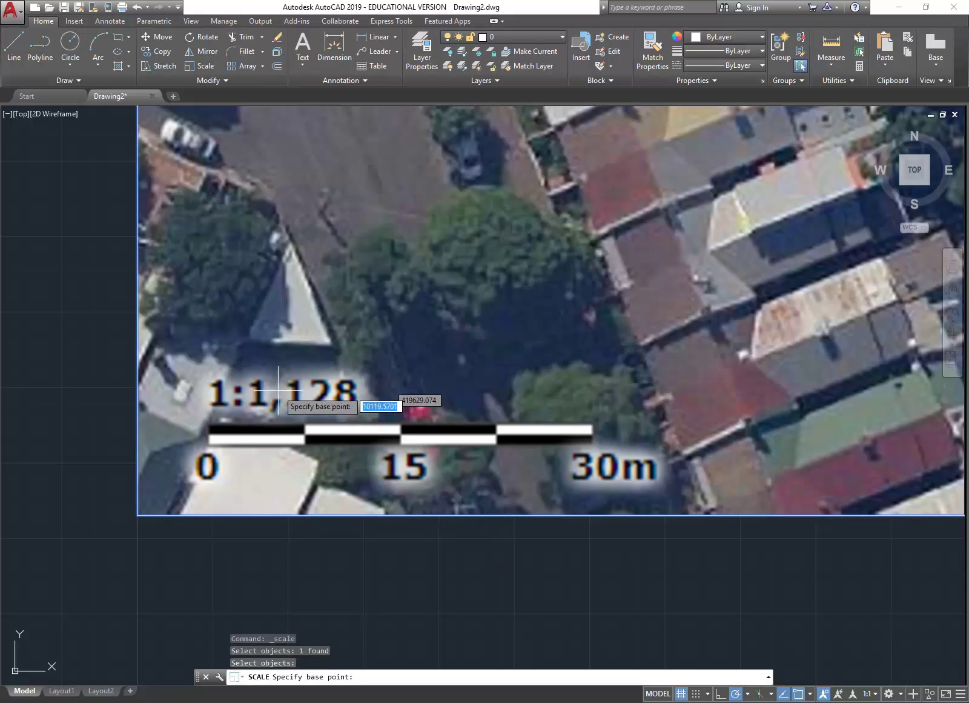
click(138, 515)
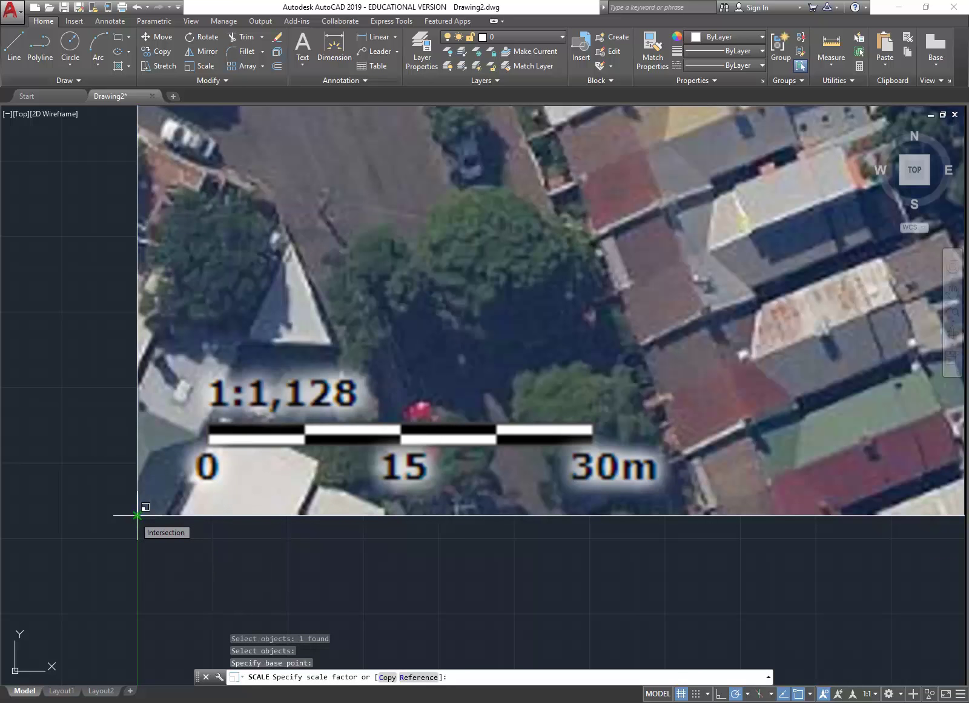
Scale by reference so the scale bar's 0–30 m length becomes 30000 units
text(r)
key(Return)
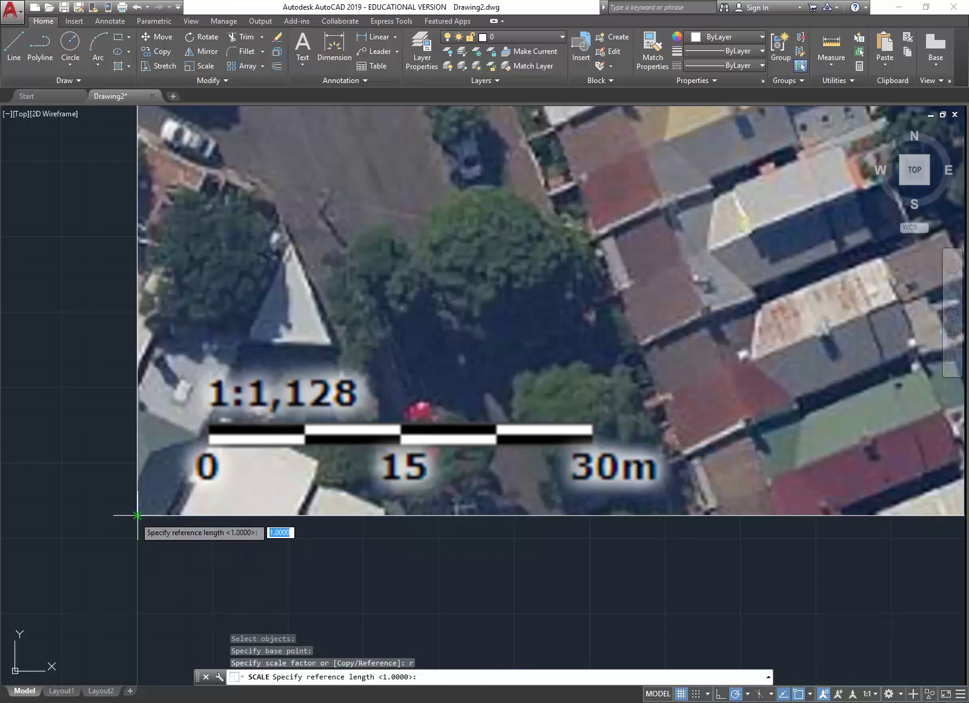
click(209, 433)
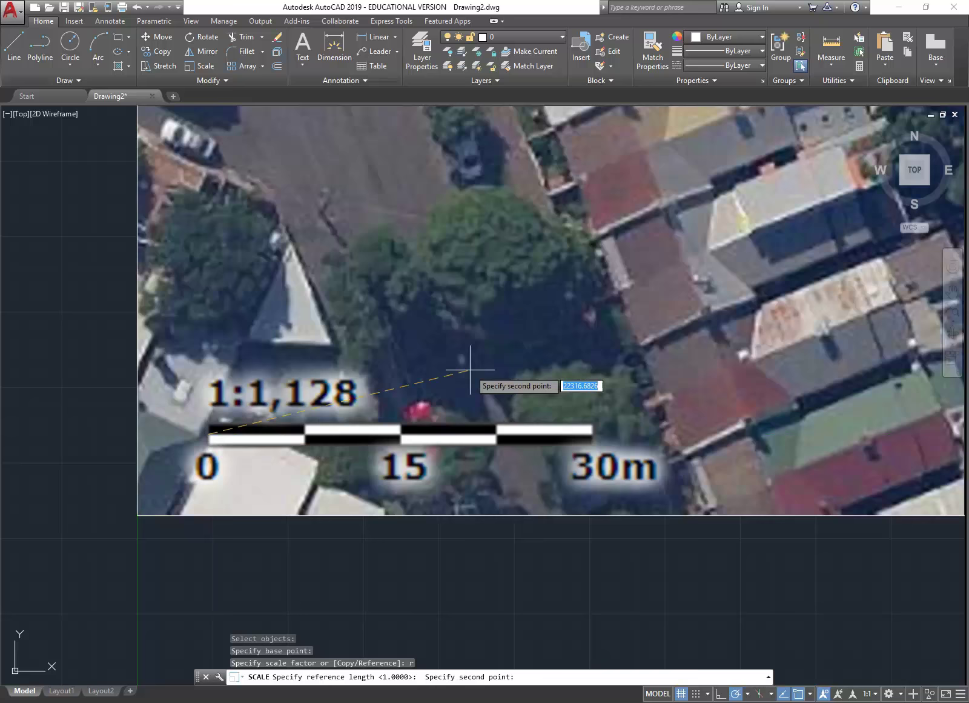
click(592, 434)
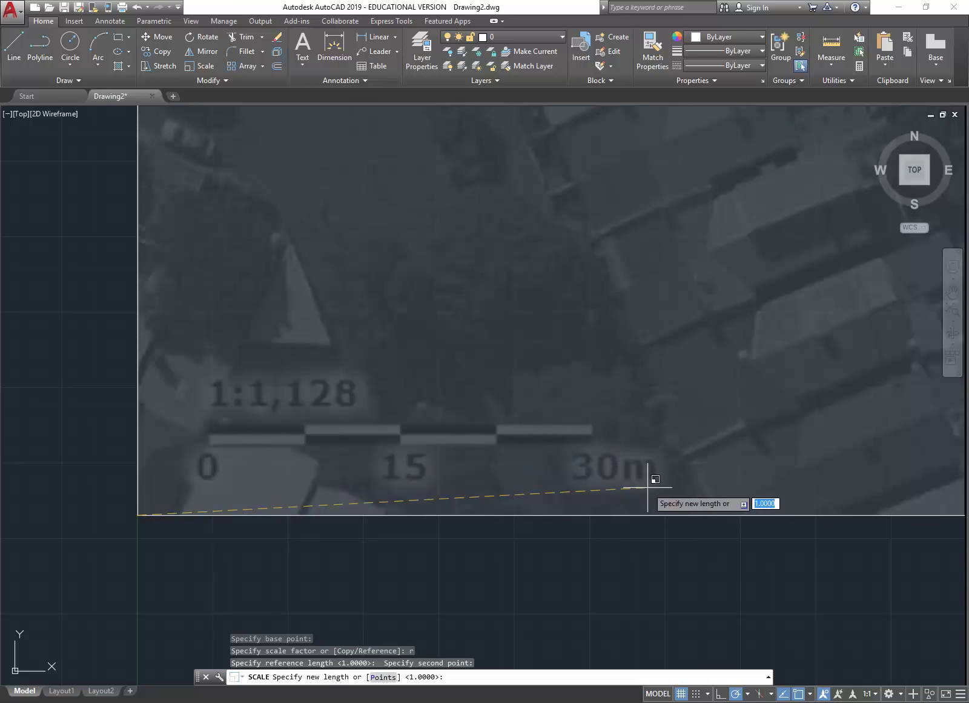
text(300009)
key(BackSpace)
key(Return)
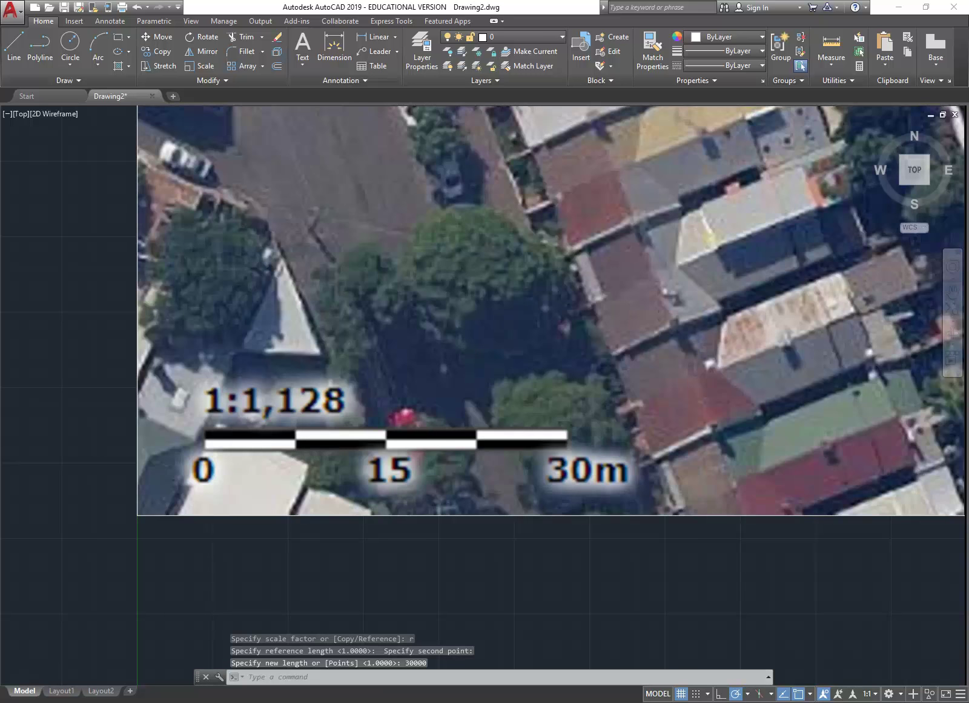
scroll(296, 454, up, 2)
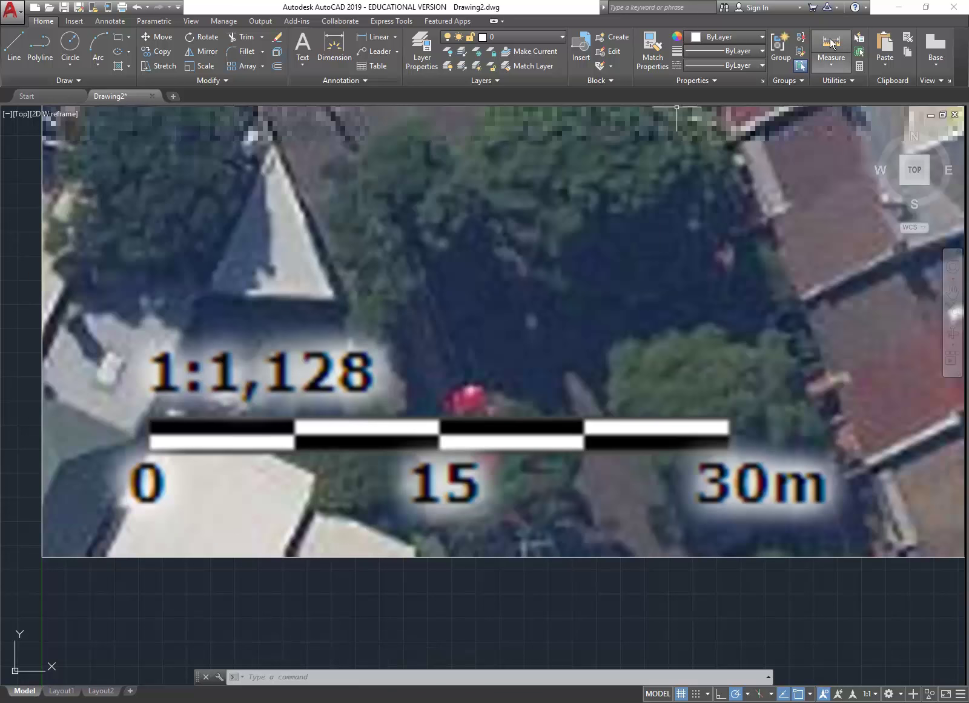
Measure the SixMaps scale bar from 0 to 30 m, reading about 30034 units
click(837, 45)
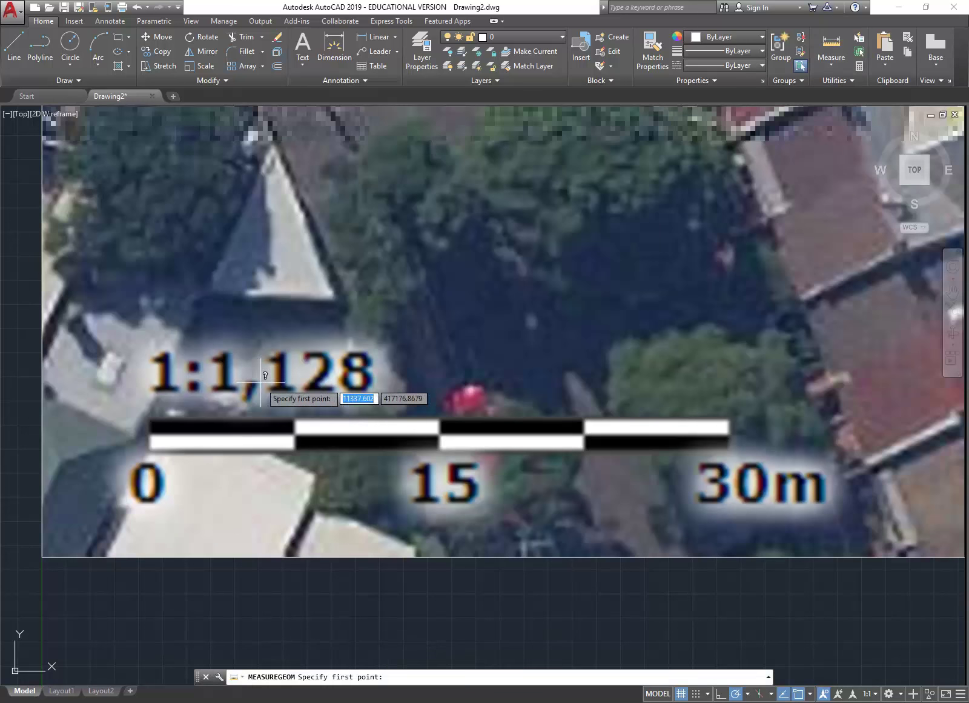
click(150, 435)
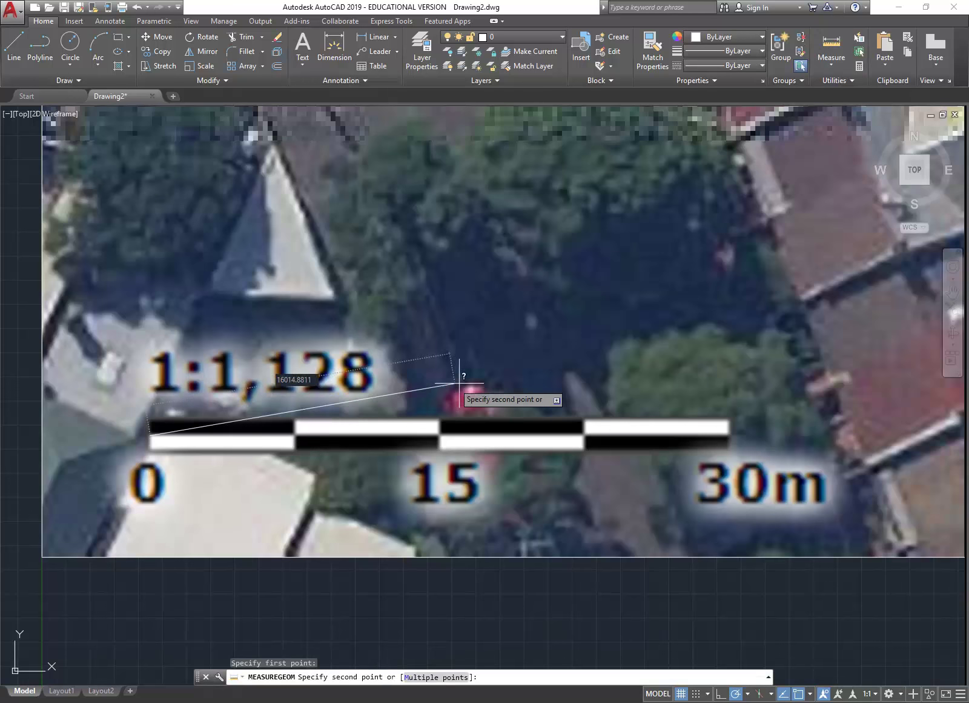
click(730, 435)
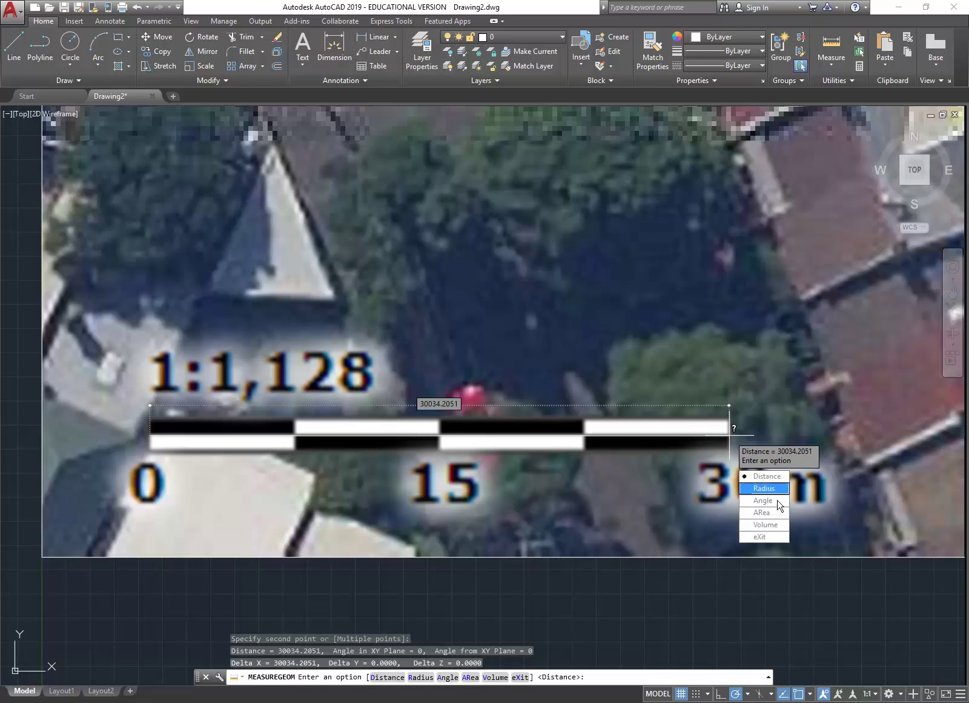
click(762, 537)
Zoom out and pan to frame both the Google and SixMaps images
scroll(504, 299, down, 5)
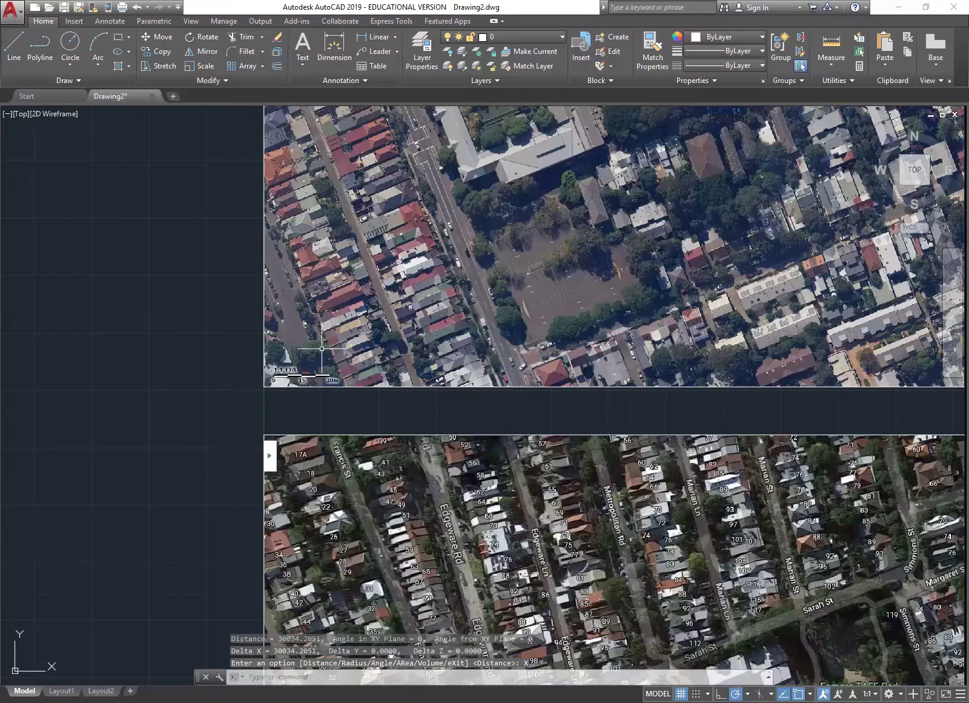
middle_drag(393, 323, 296, 339)
scroll(362, 321, down, 2)
mouse_move(361, 320)
middle_down()
mouse_move(284, 303)
mouse_move(349, 309)
middle_up()
scroll(326, 297, down, 6)
scroll(349, 309, up, 4)
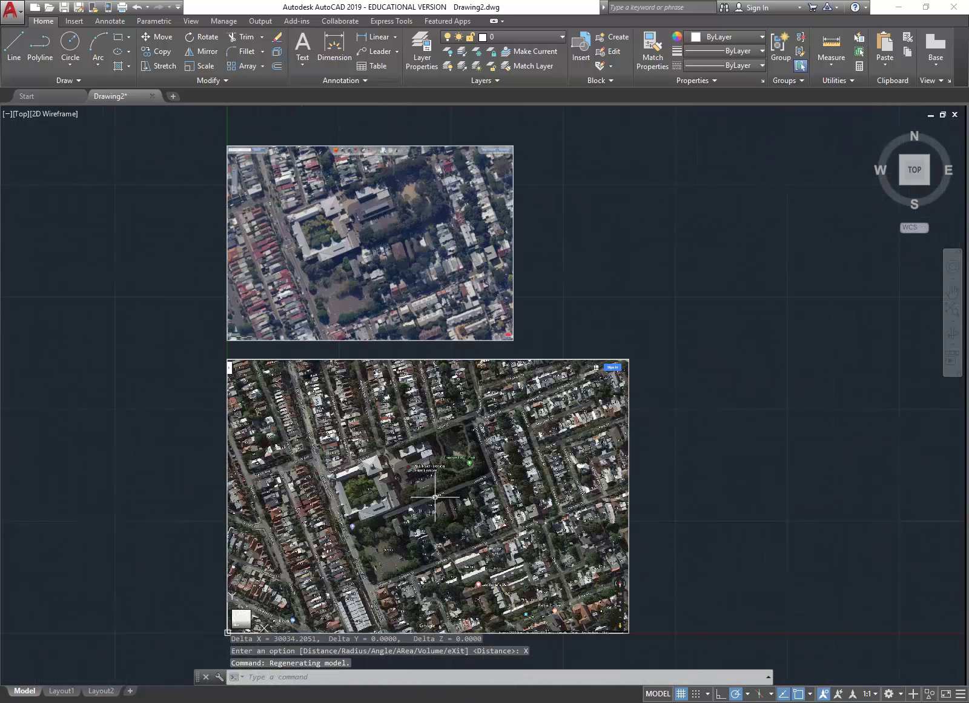